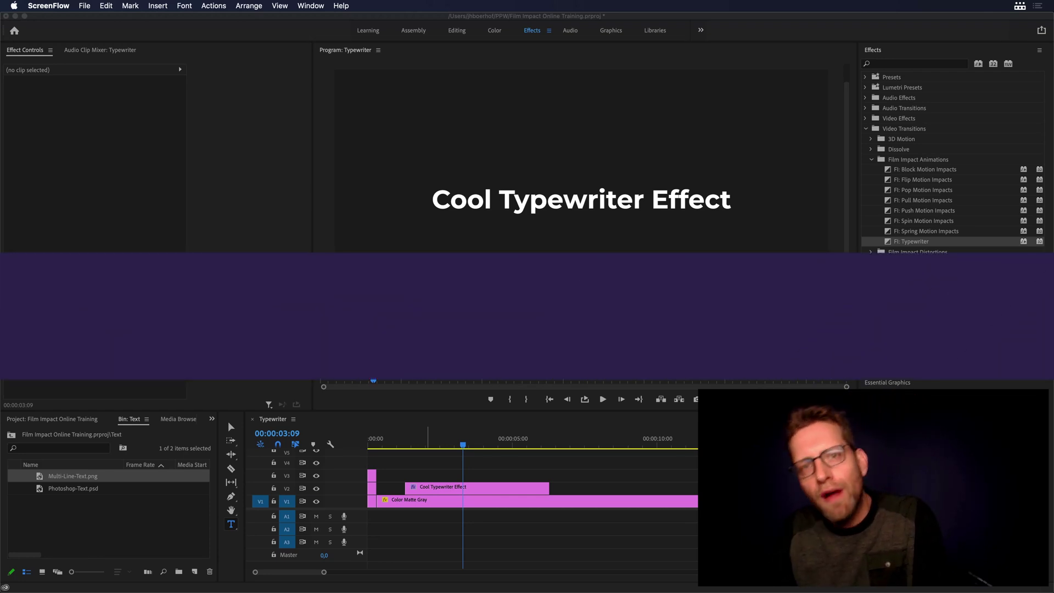
- Apply FI: Typewriter to the start of the Cool Typewriter Effect title on V2 and preview it
left_click(565, 304)
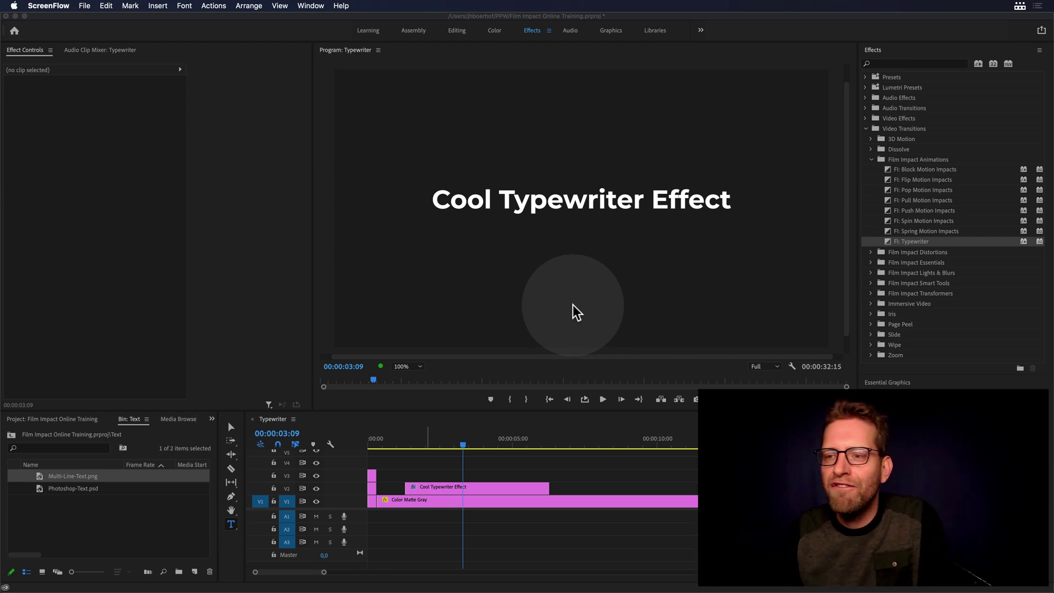
left_click(369, 439)
left_click(369, 443)
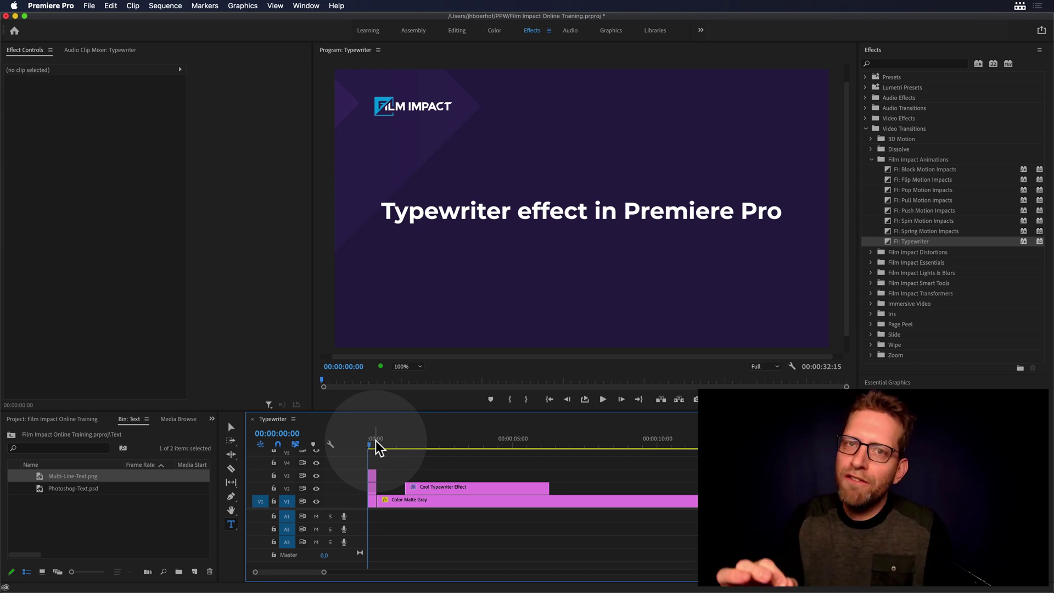
left_click(910, 240)
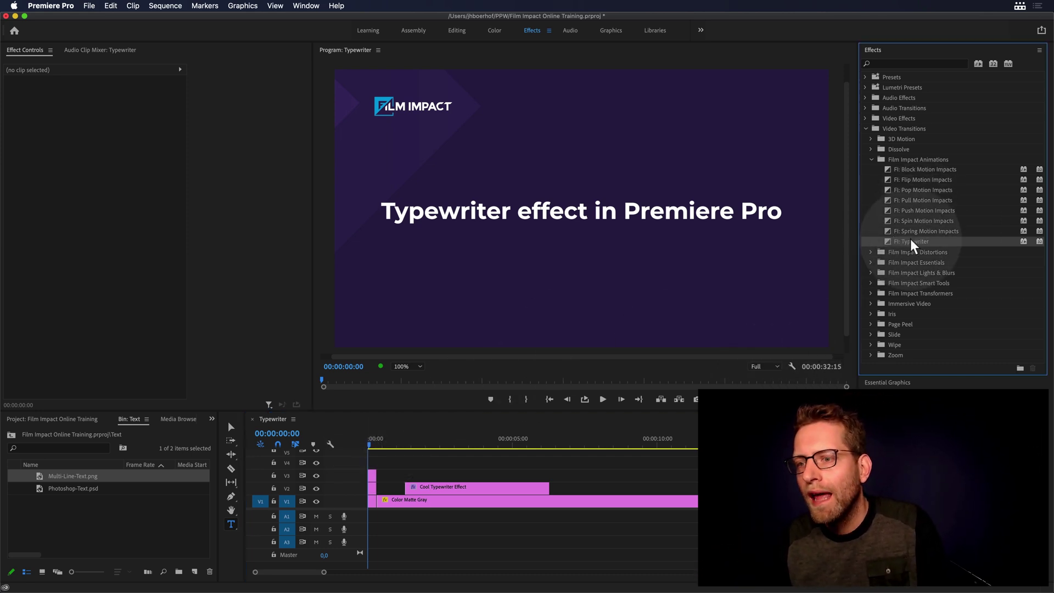
left_click_drag(913, 242, 413, 491)
left_click(400, 439)
key("space")
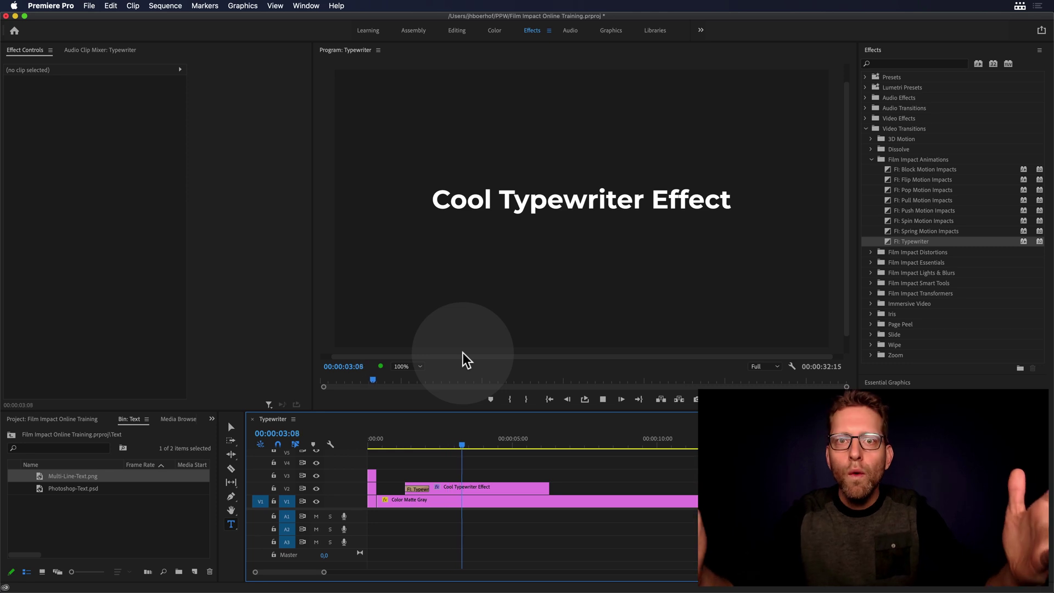
left_click(413, 441)
- Lengthen the Typewriter transition so the title types more slowly, and replay it
left_click_drag(426, 489, 443, 488)
left_click(401, 440)
key("space")
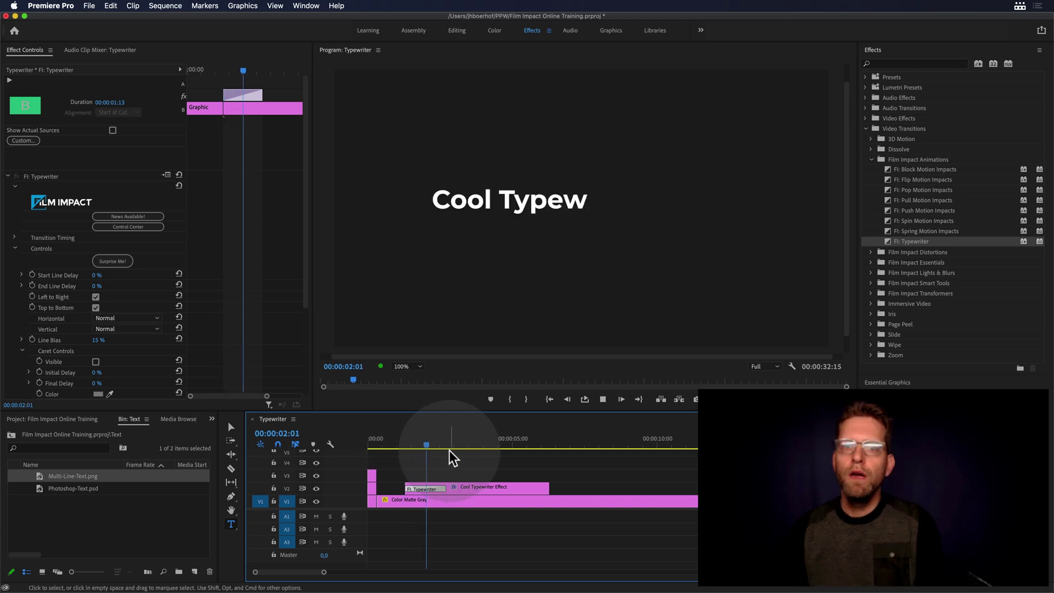
key("space")
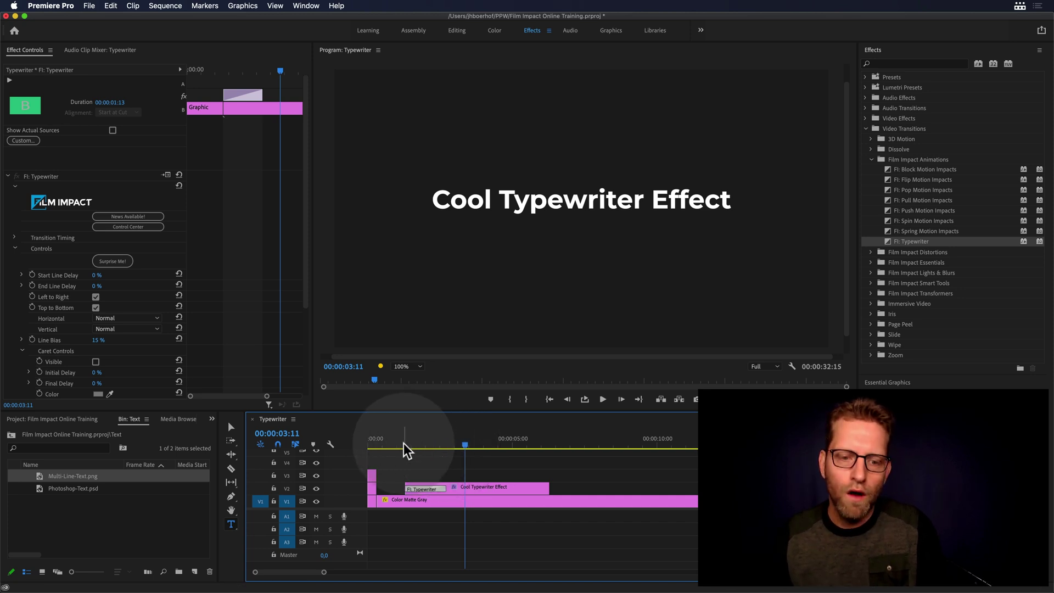
left_click_drag(403, 443, 424, 445)
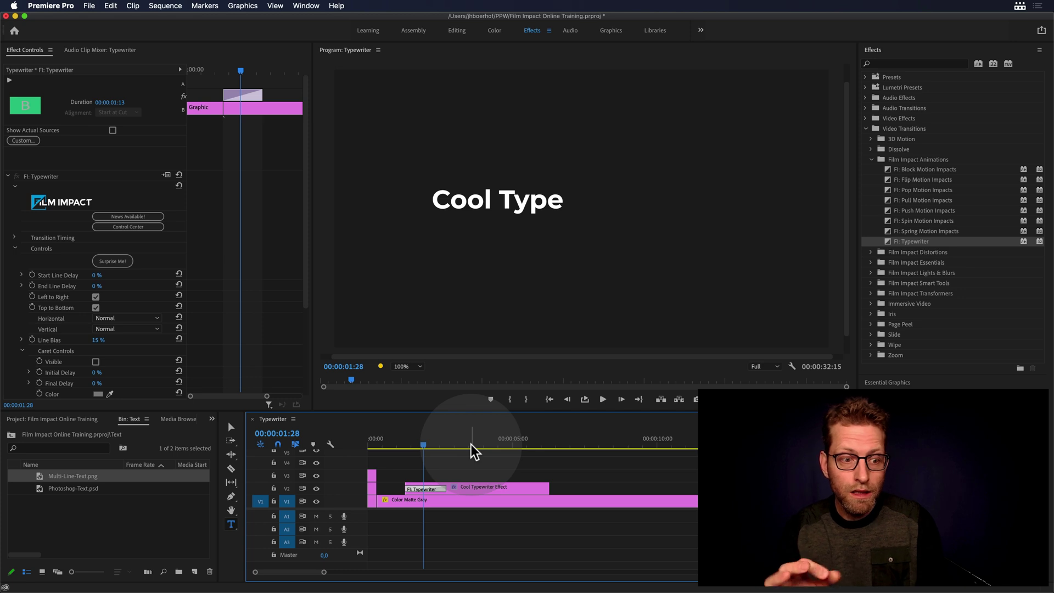
left_click(158, 512)
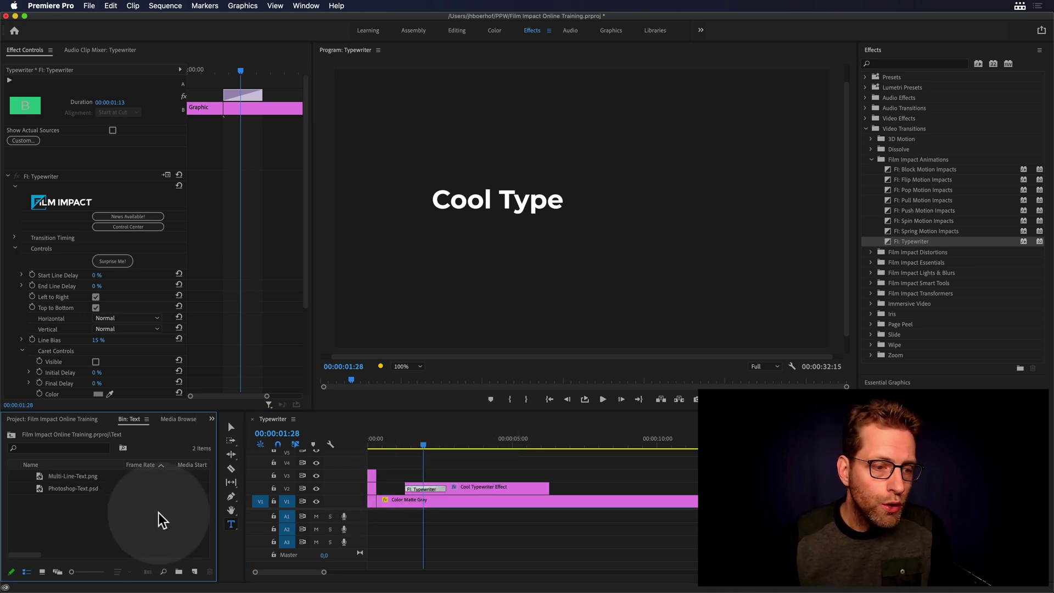
left_click_drag(60, 489, 577, 488)
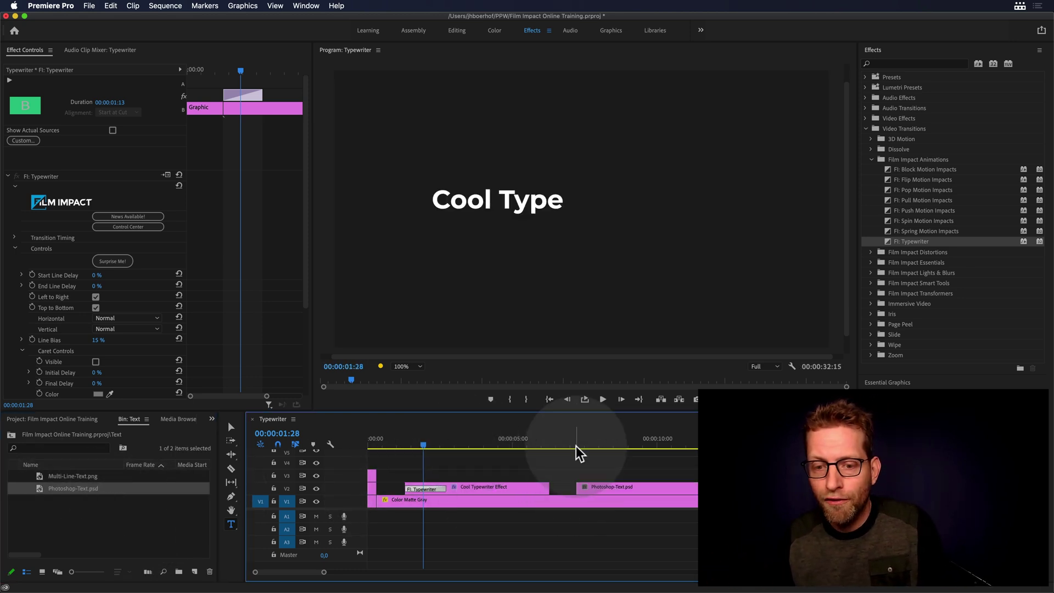
mouse_move(577, 447)
left_mouse_down()
mouse_move(607, 443)
mouse_move(575, 447)
left_mouse_up()
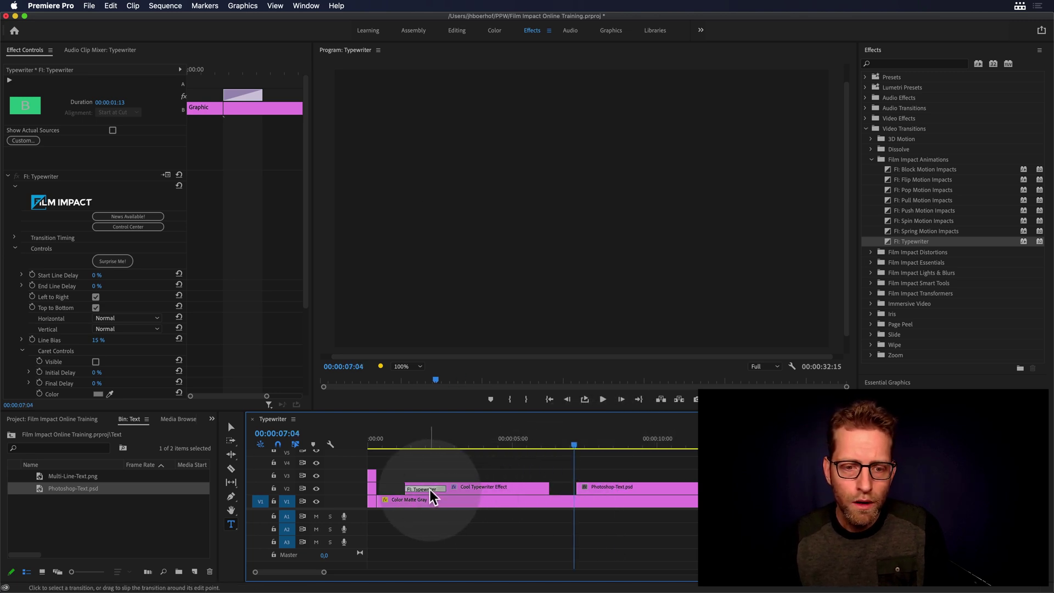
left_click_drag(429, 490, 578, 488)
left_click(577, 453)
key("space")
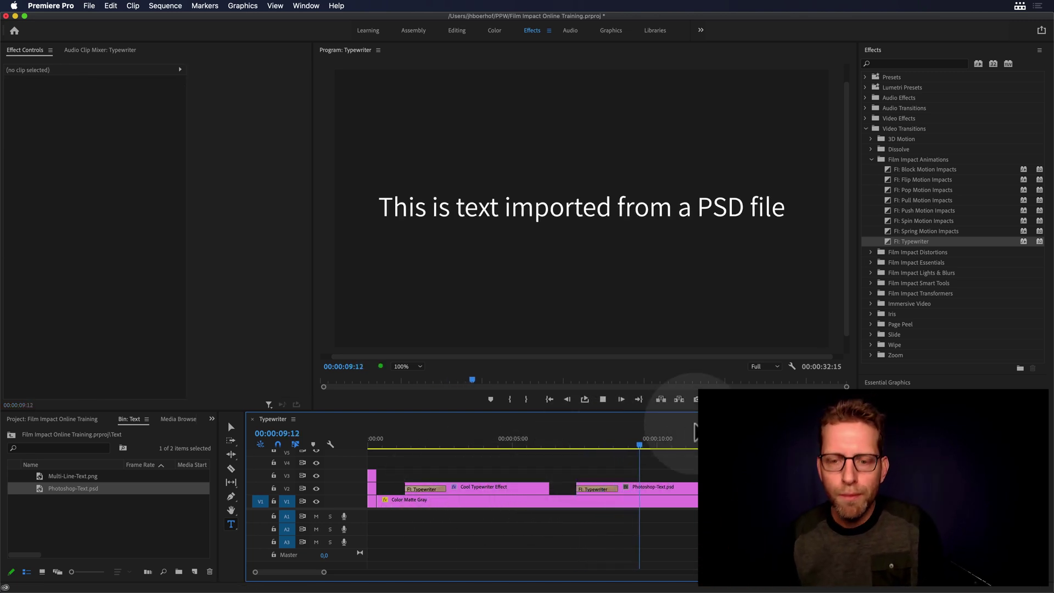
key("space")
left_click(648, 487)
key("Delete")
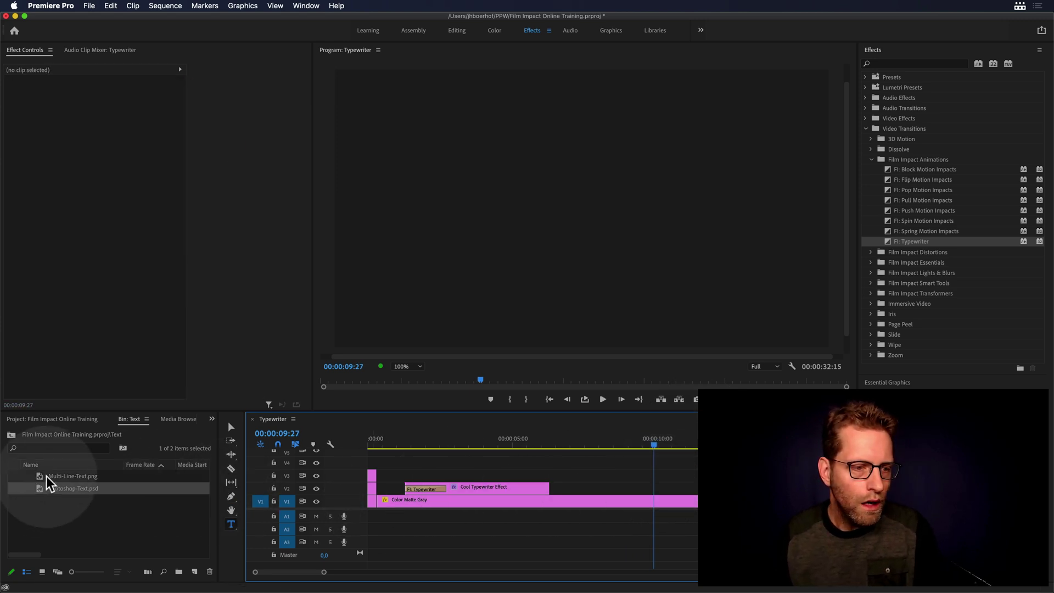
- Add Multi-Line-Text.png after the title with a pasted Typewriter transition lengthened to 00:00:02:22
left_click_drag(47, 479, 584, 488)
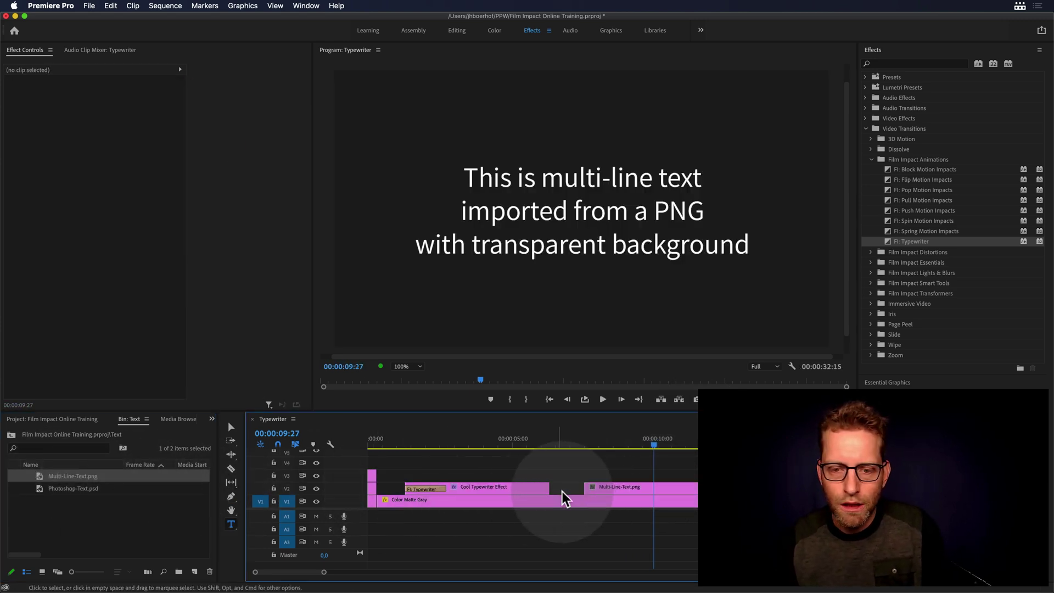
key("super+d")
left_click(587, 441)
key("space")
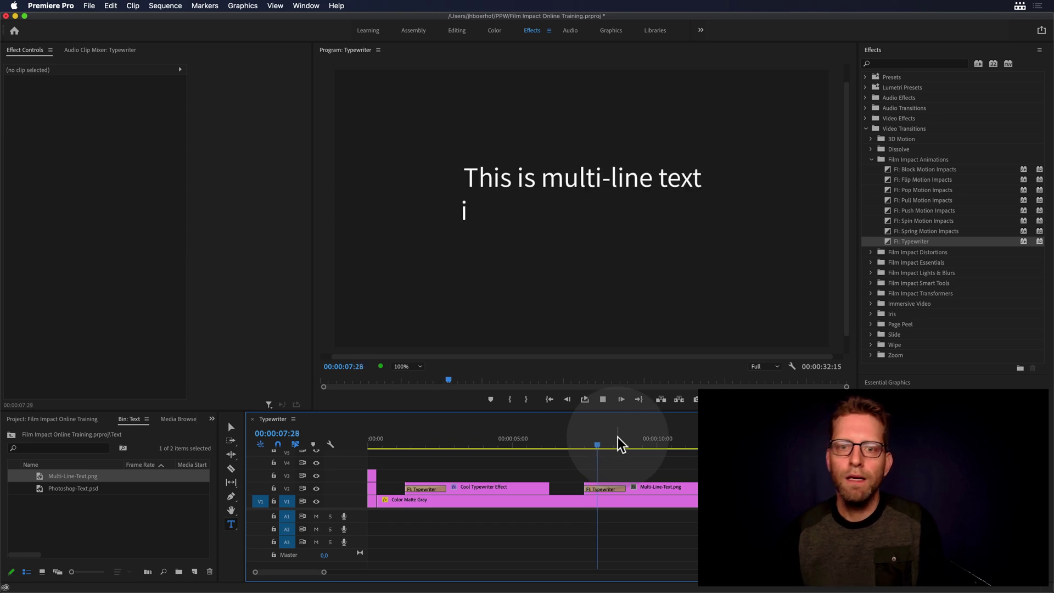
key("space")
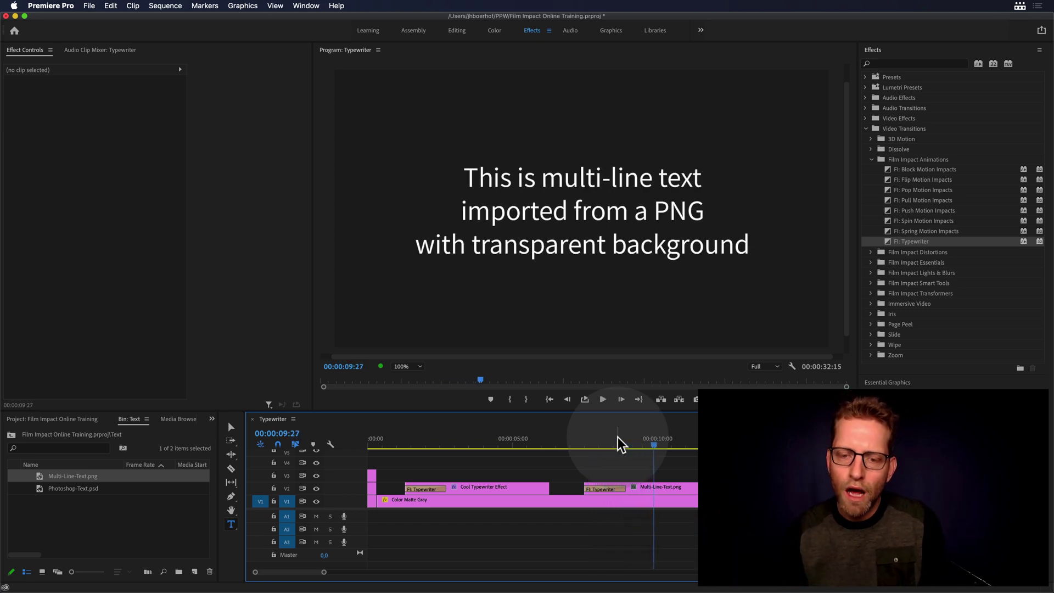
left_click_drag(624, 487, 662, 485)
left_click(630, 439)
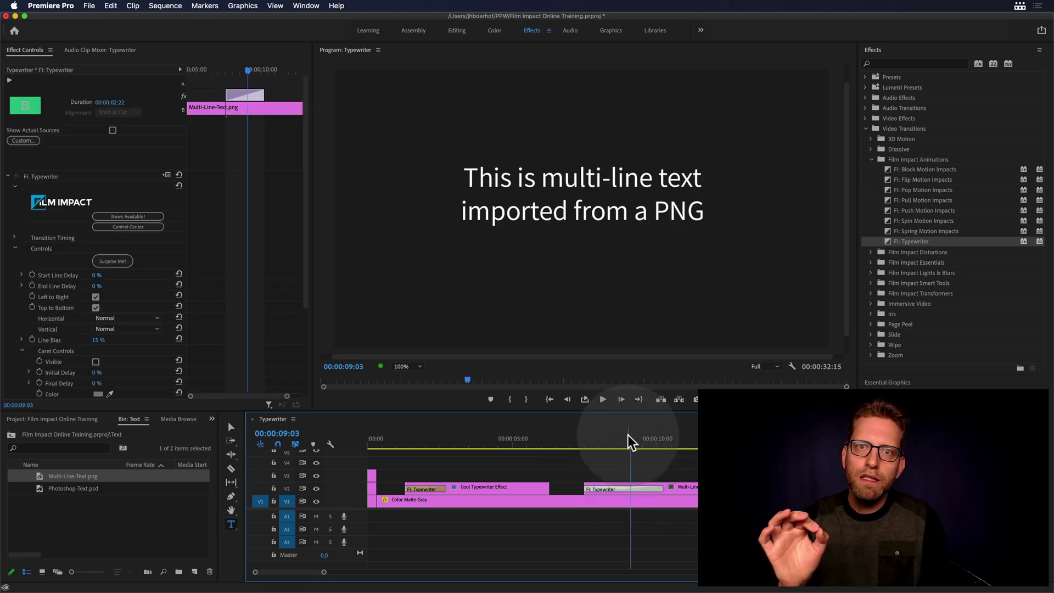
- Make the Typewriter caret visible, color it red, and preview the PNG text typing
scroll(272, 305, "down", 2)
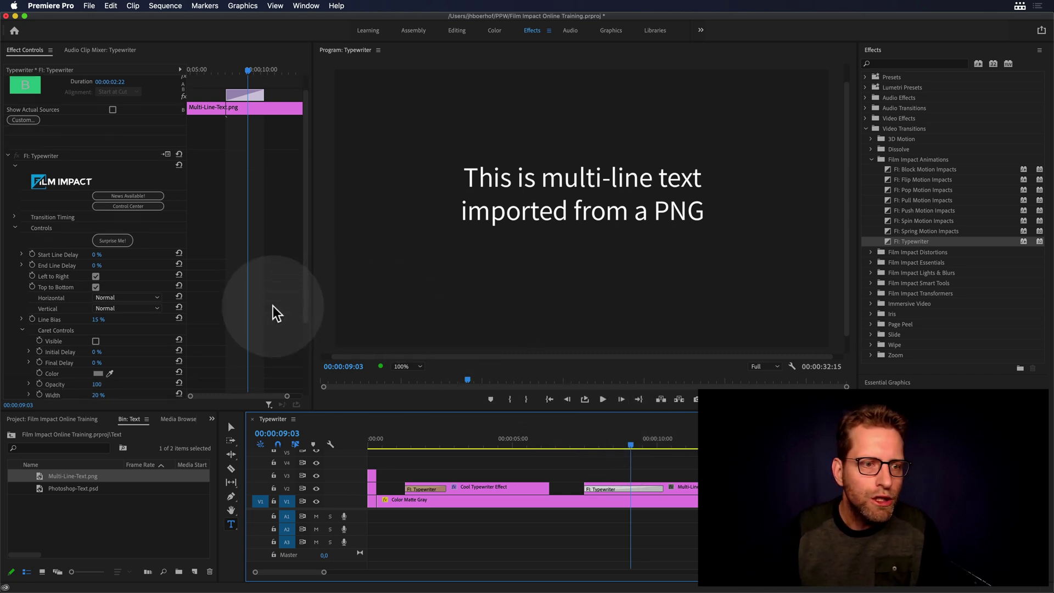
scroll(272, 306, "down", 5)
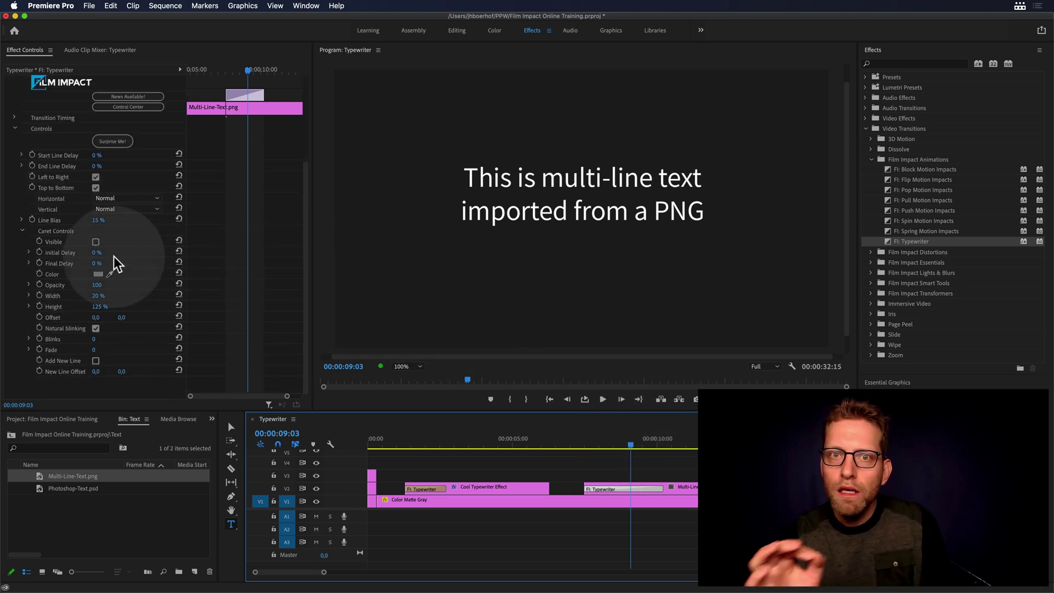
left_click(95, 241)
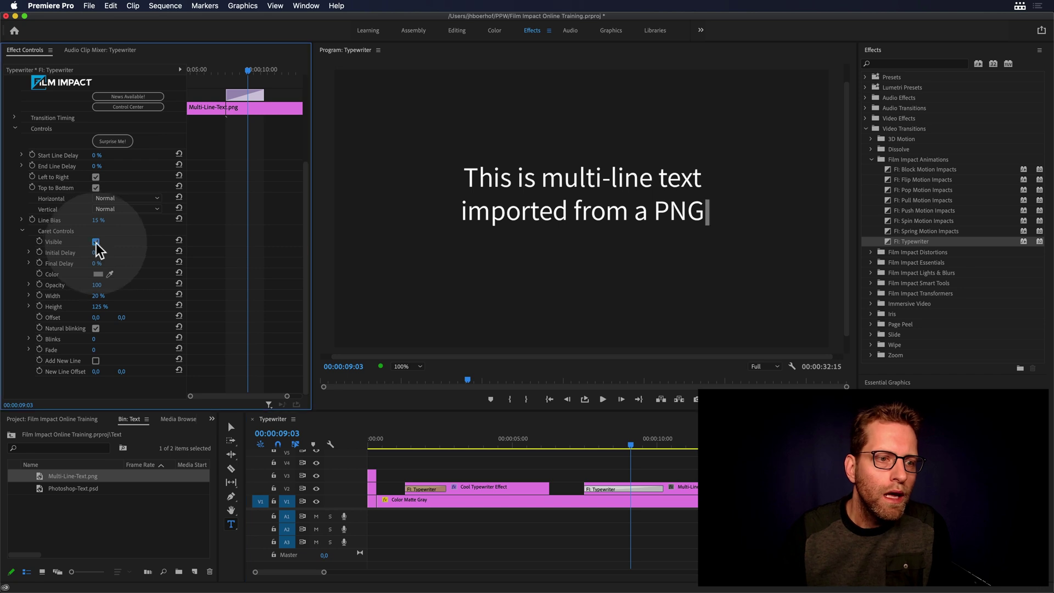
left_click(98, 274)
left_click(625, 429)
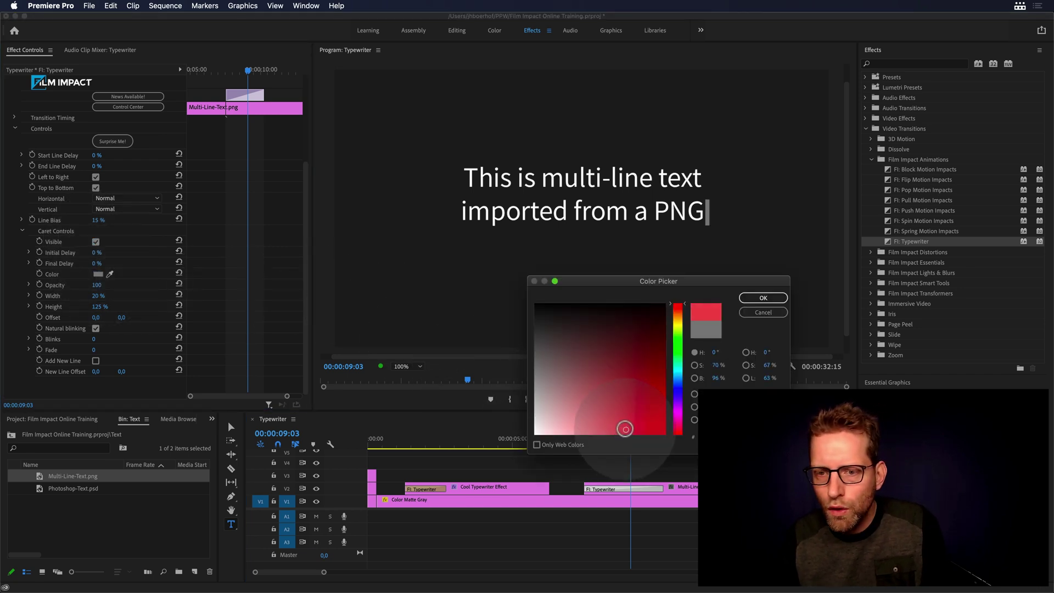
left_click(763, 297)
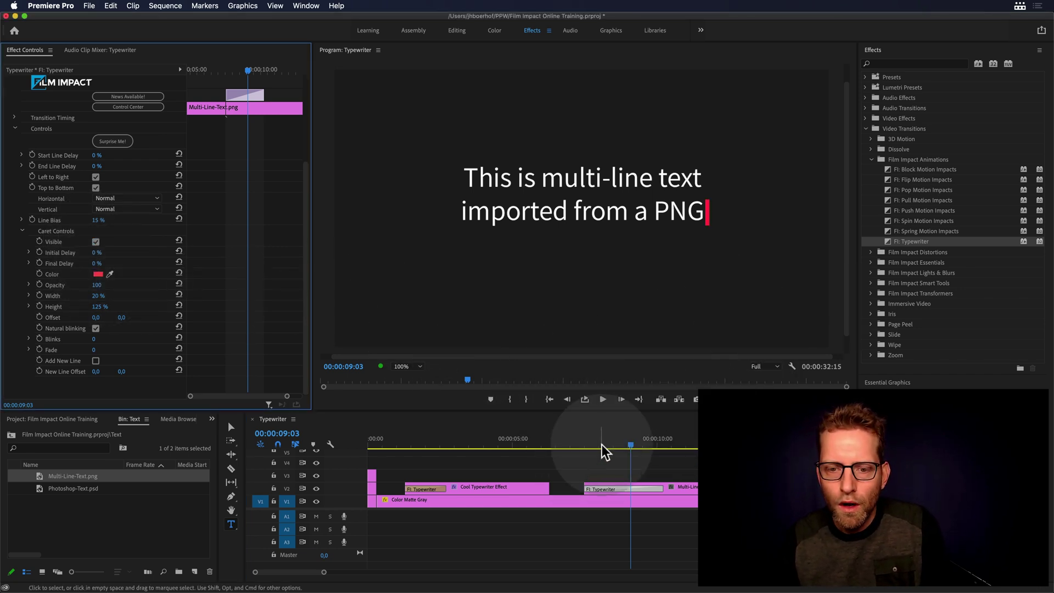
left_click(584, 444)
key("space")
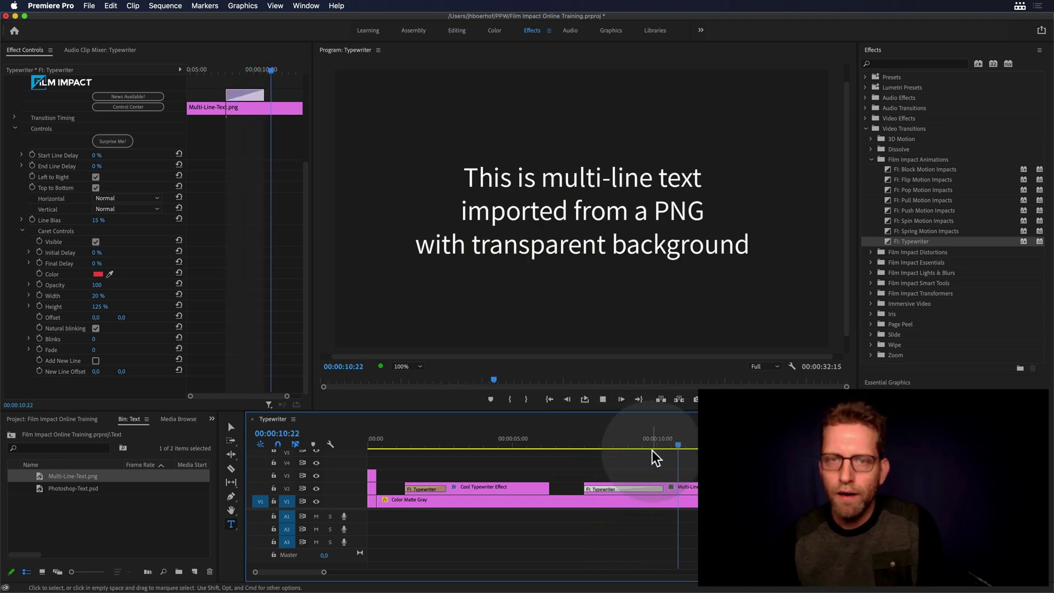
key("space")
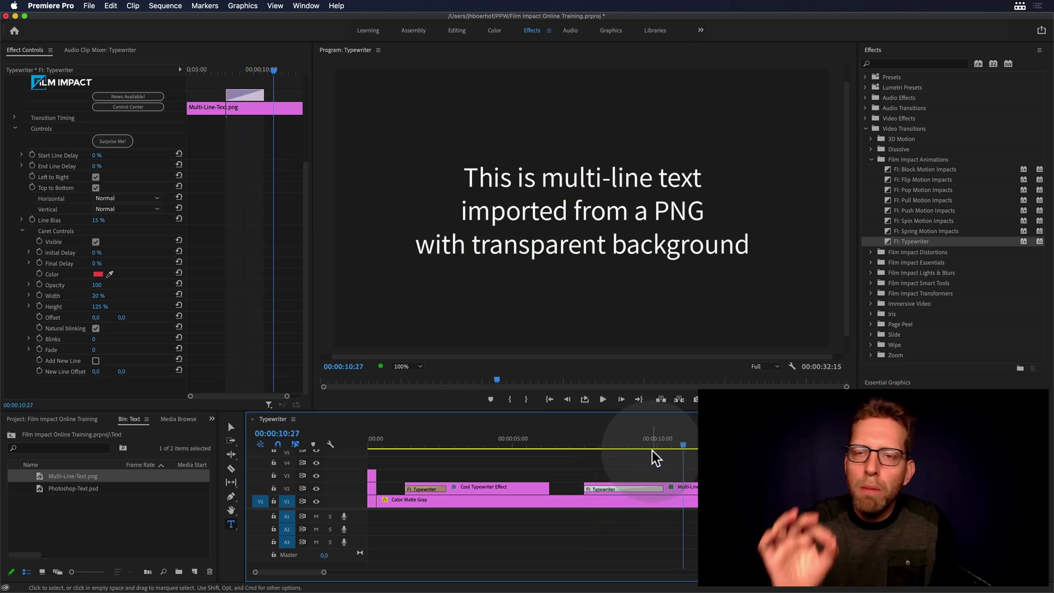
- Set the caret blinks to 1 and Final Delay to 50%, previewing the typing
left_click(94, 339)
type("10")
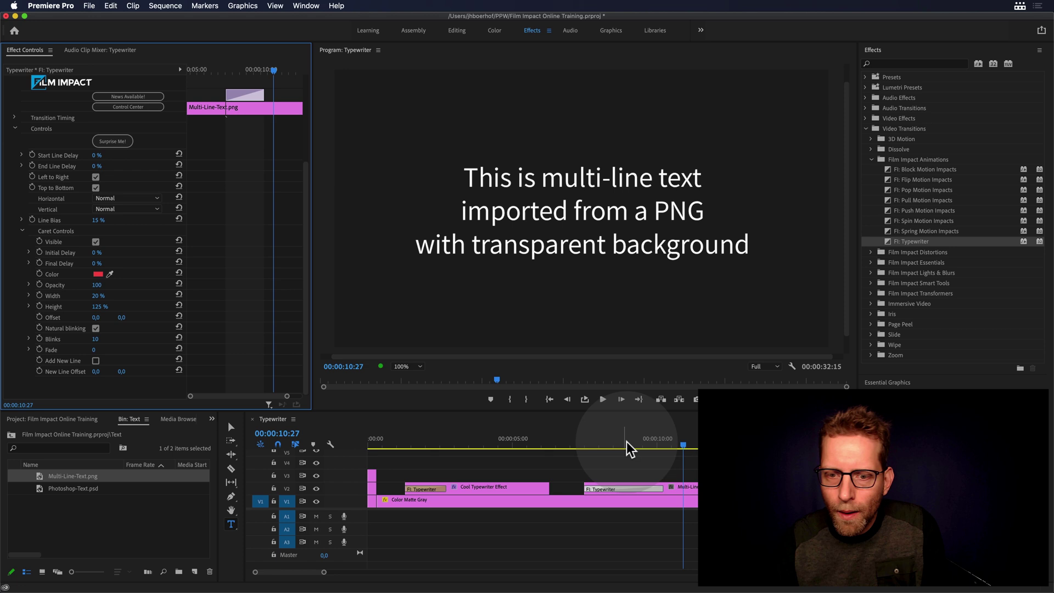
left_click_drag(627, 442, 648, 440)
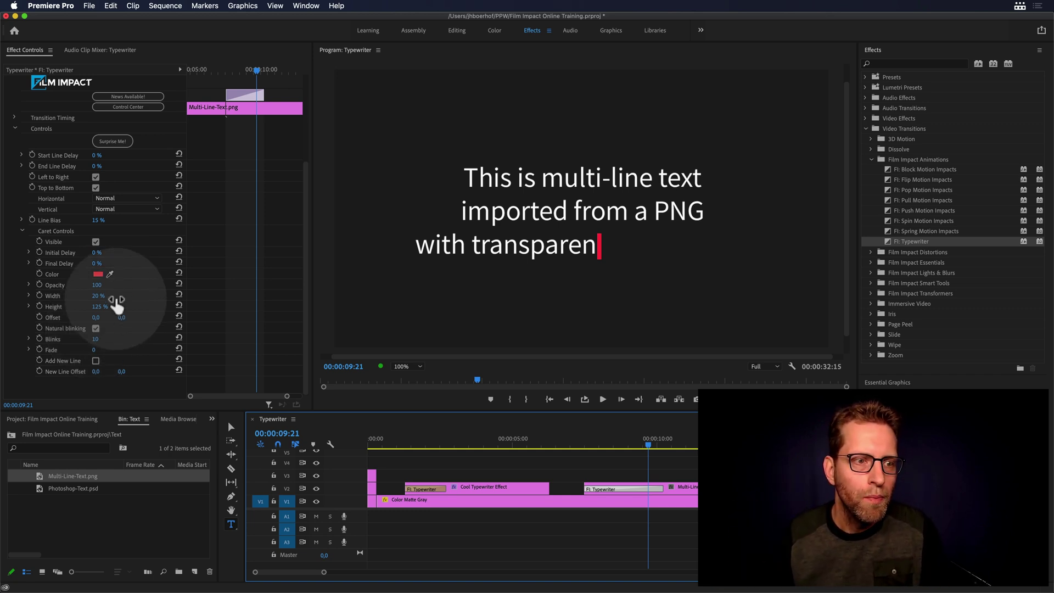
left_click(96, 263)
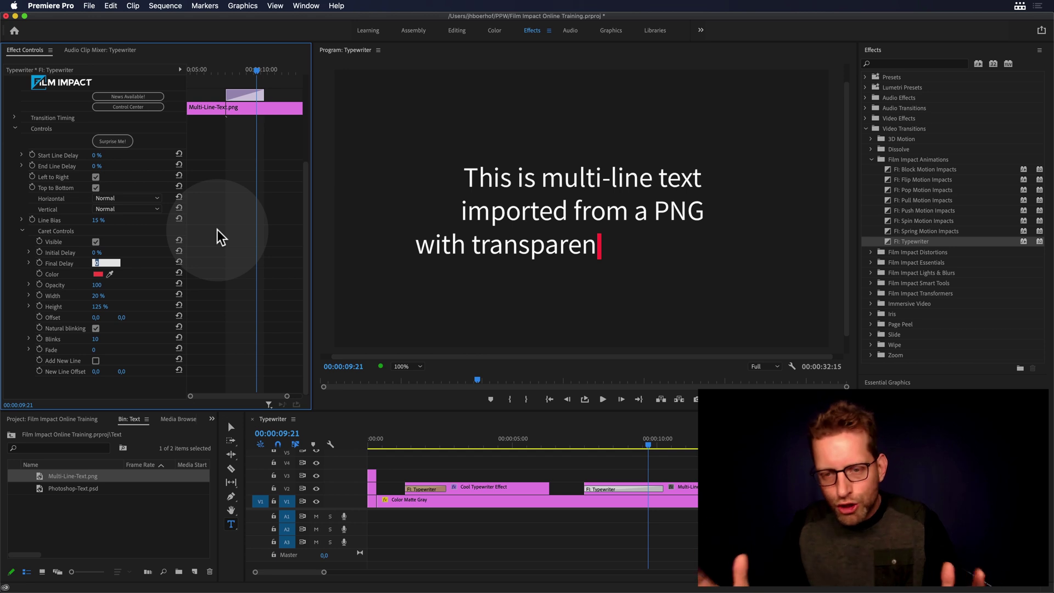
left_click(621, 443)
left_click_drag(622, 442, 625, 444)
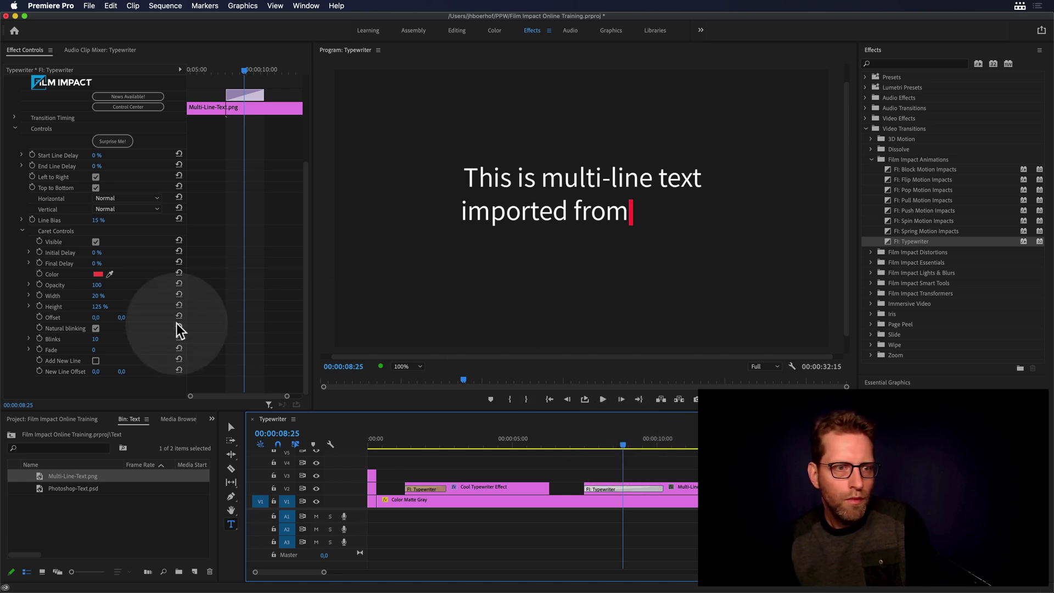
left_click(97, 262)
type("50")
key("Return")
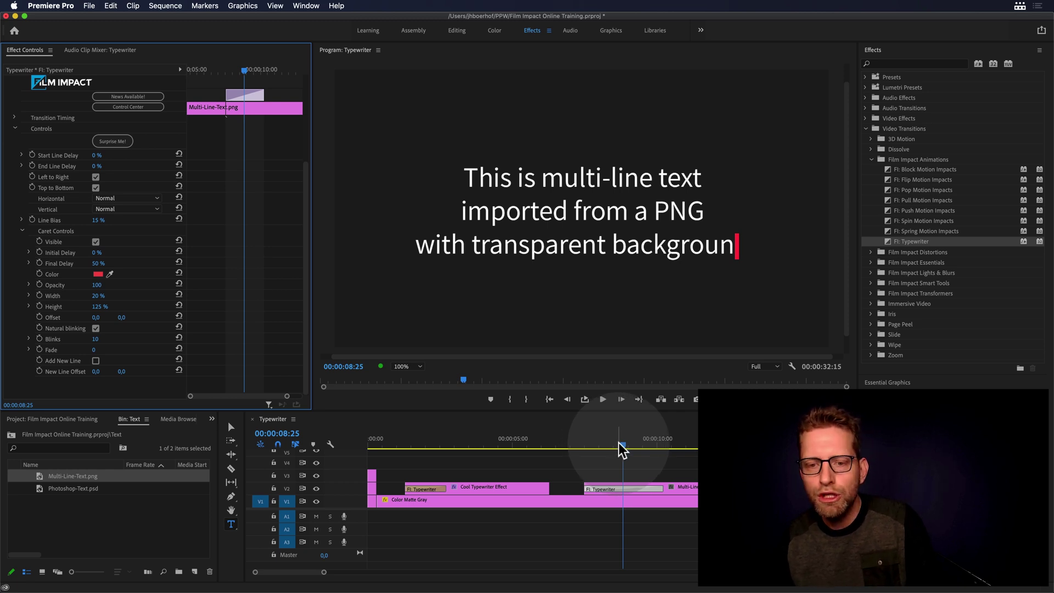
left_click_drag(618, 442, 630, 443)
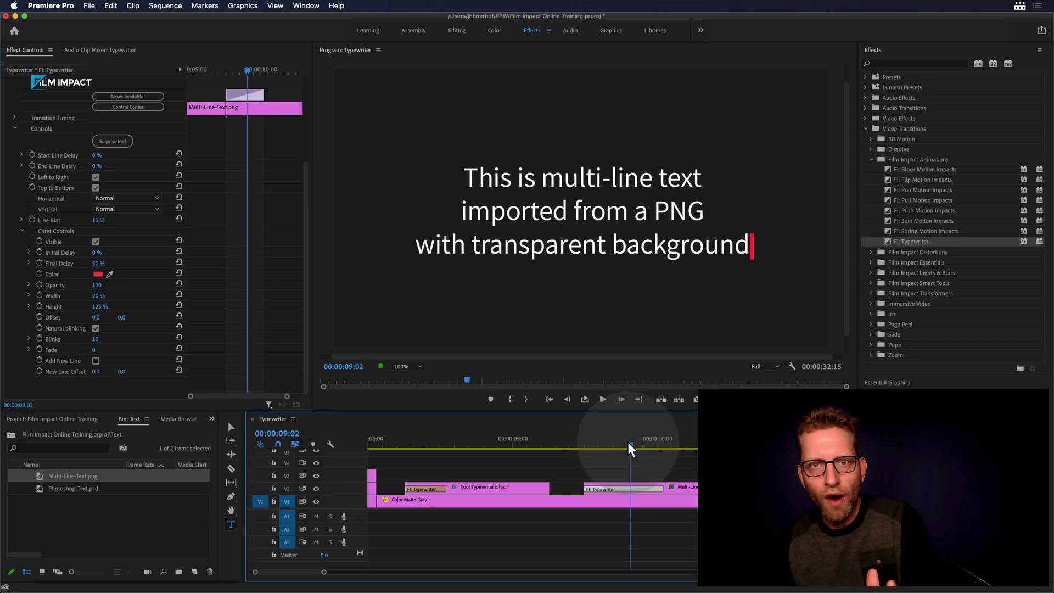
key("space")
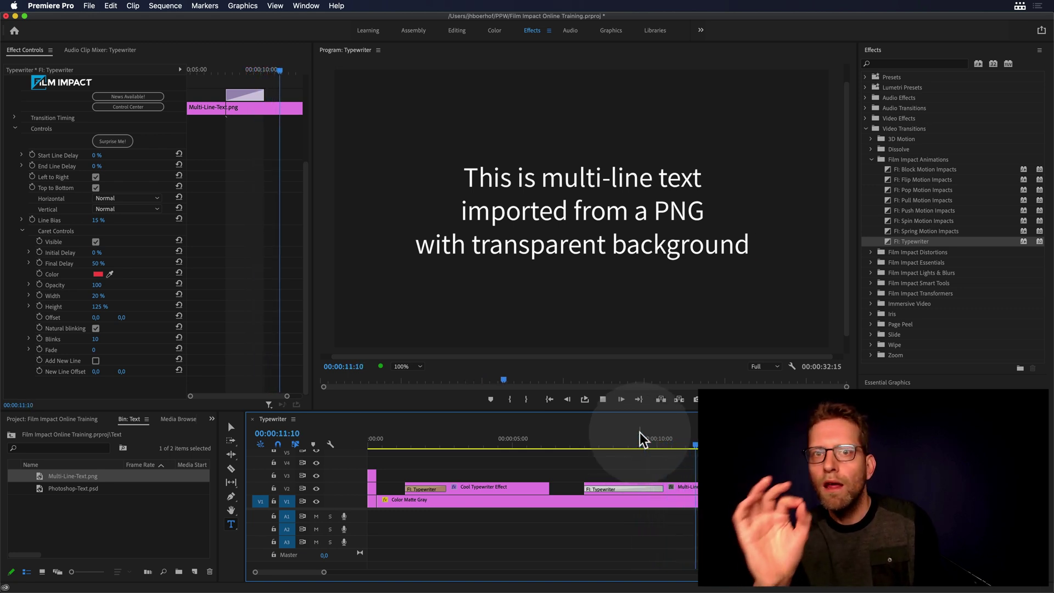
key("space")
- Lengthen the Typewriter transition to 00:00:03:04 and replay the slower typing
left_click_drag(663, 488, 687, 488)
left_click(631, 443)
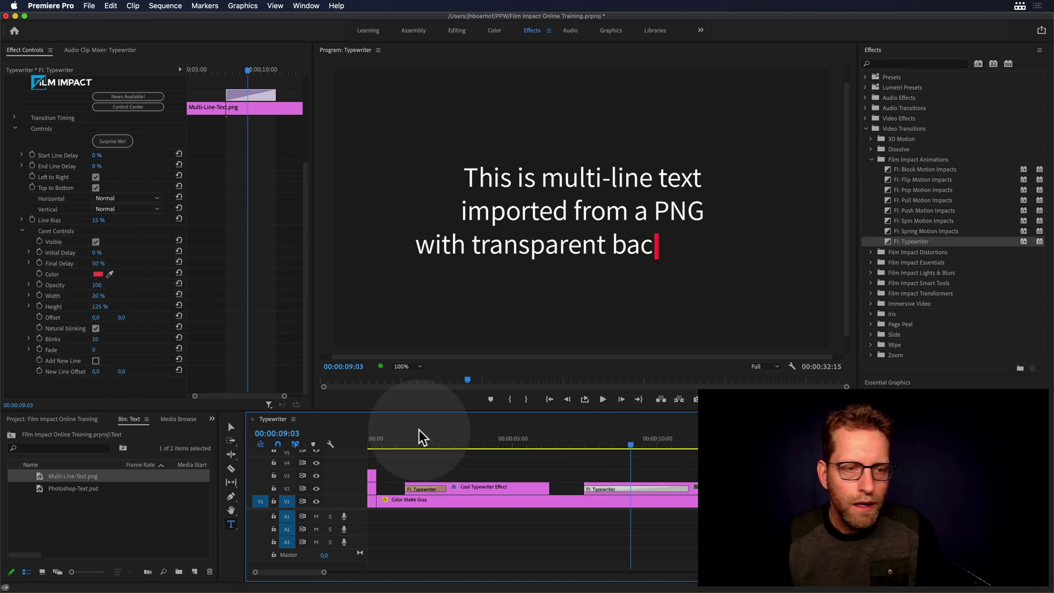
key("space")
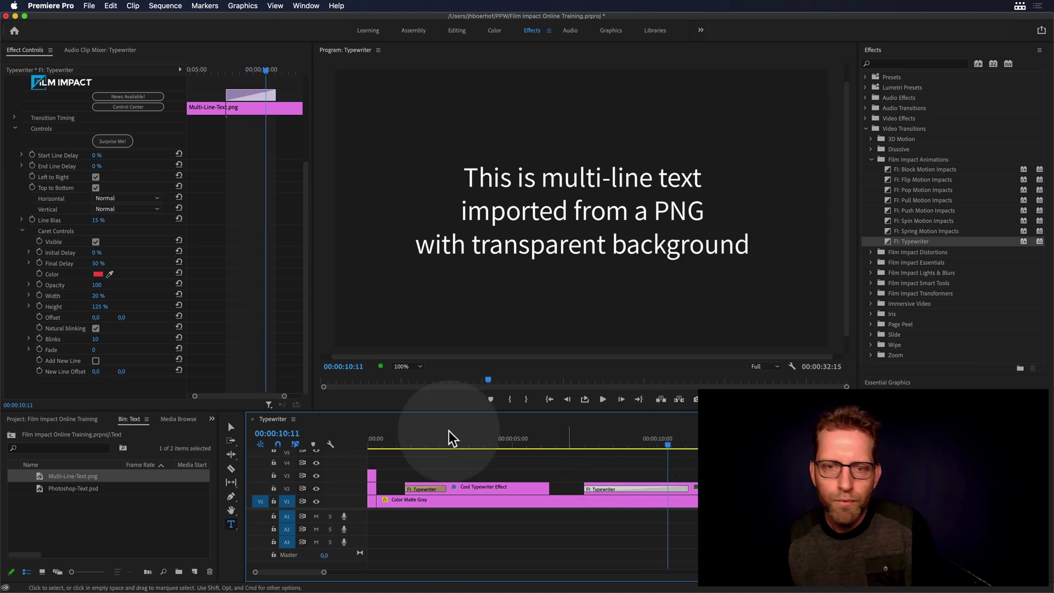
- Raise caret Fade from 0 to 100 and preview the red caret dimming after the last line
left_click_drag(94, 350, 115, 351)
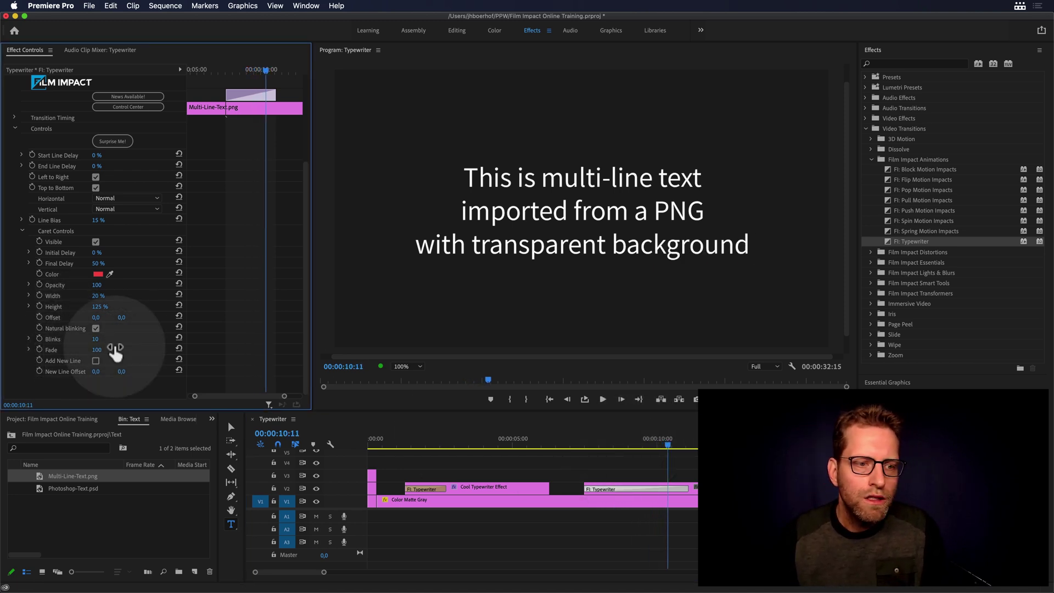
left_click(625, 442)
key("space")
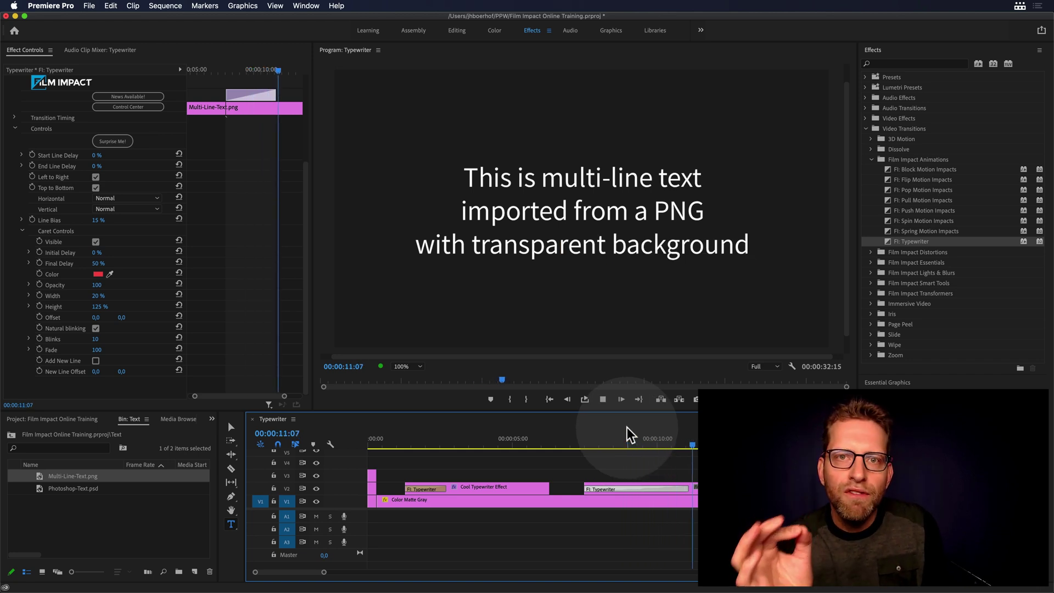
key("space")
left_click(639, 439)
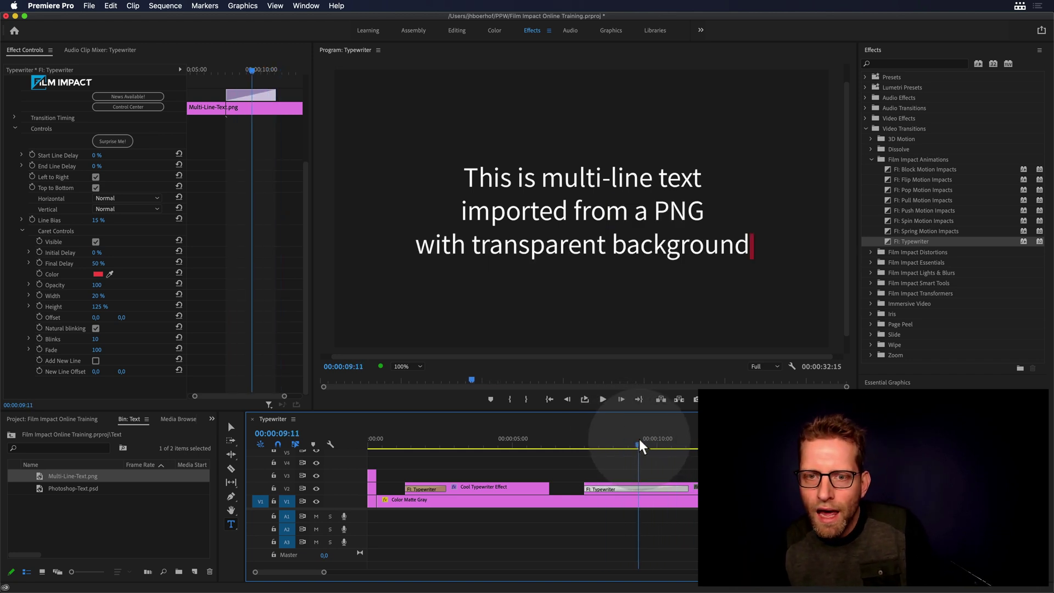
left_click_drag(639, 440, 623, 439)
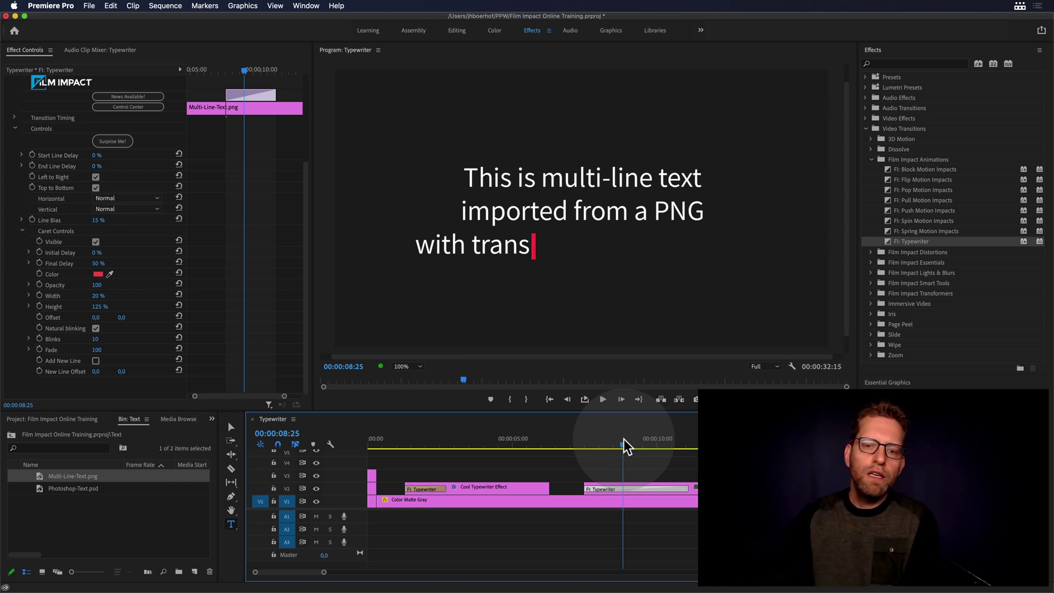
- Set Horizontal alignment to Centered and preview the centered lines
left_click(126, 197)
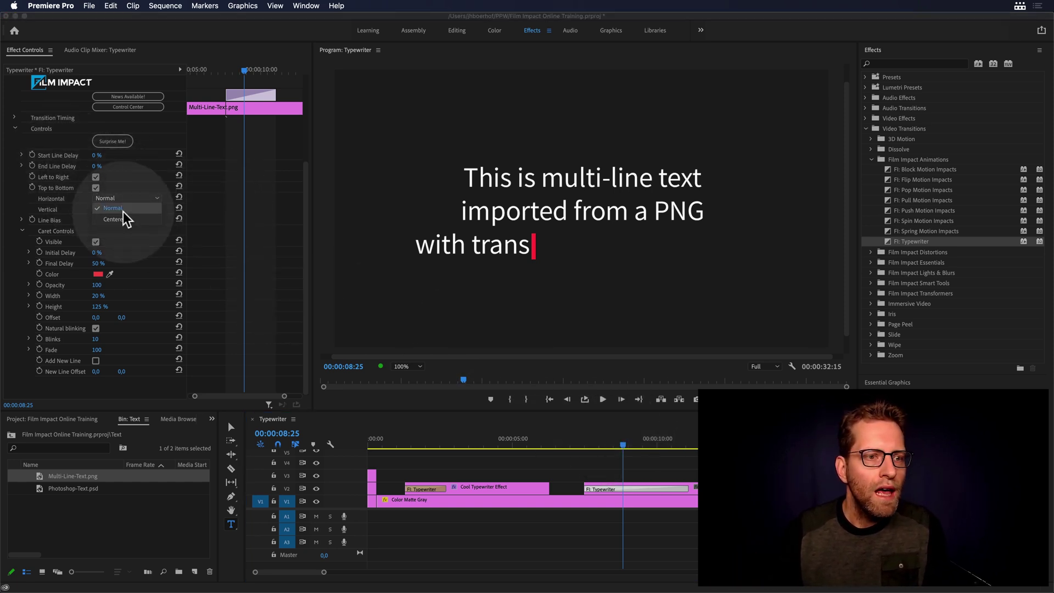
left_click(123, 218)
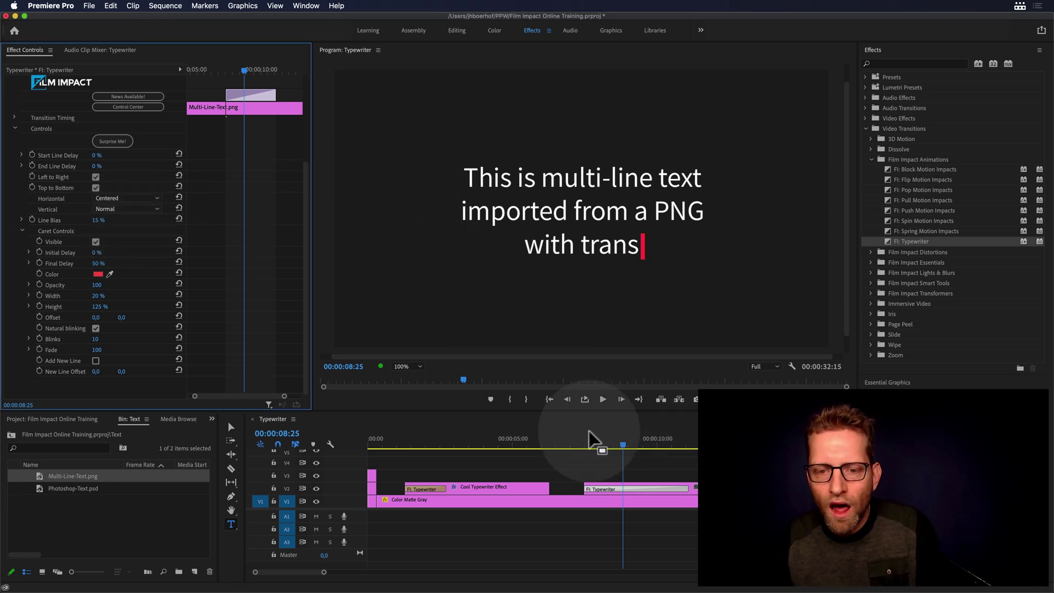
key("Up")
key("space")
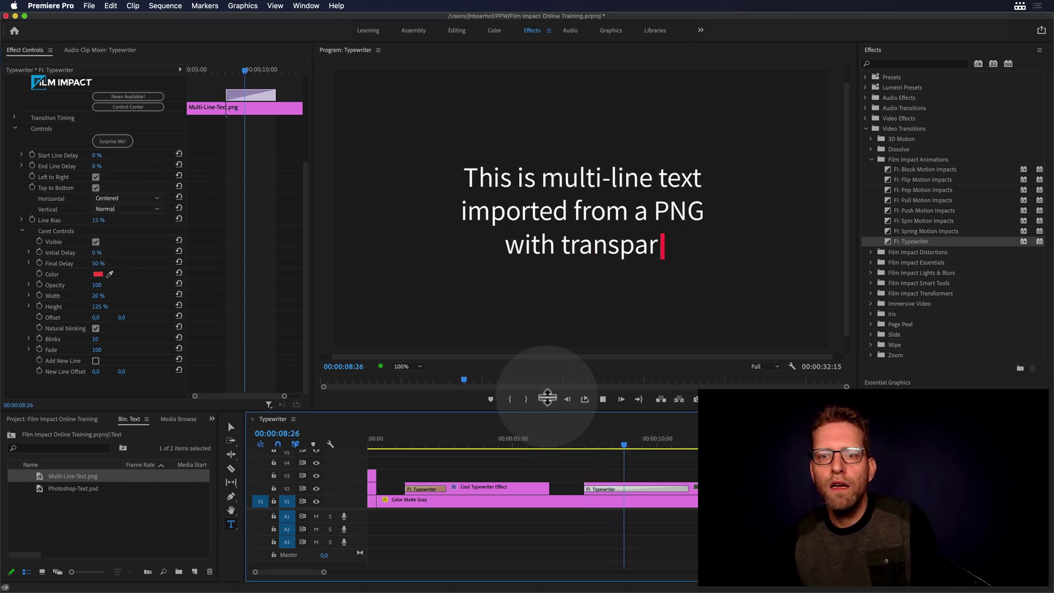
- Try Vertical set to Centered and preview the typing
left_click(110, 209)
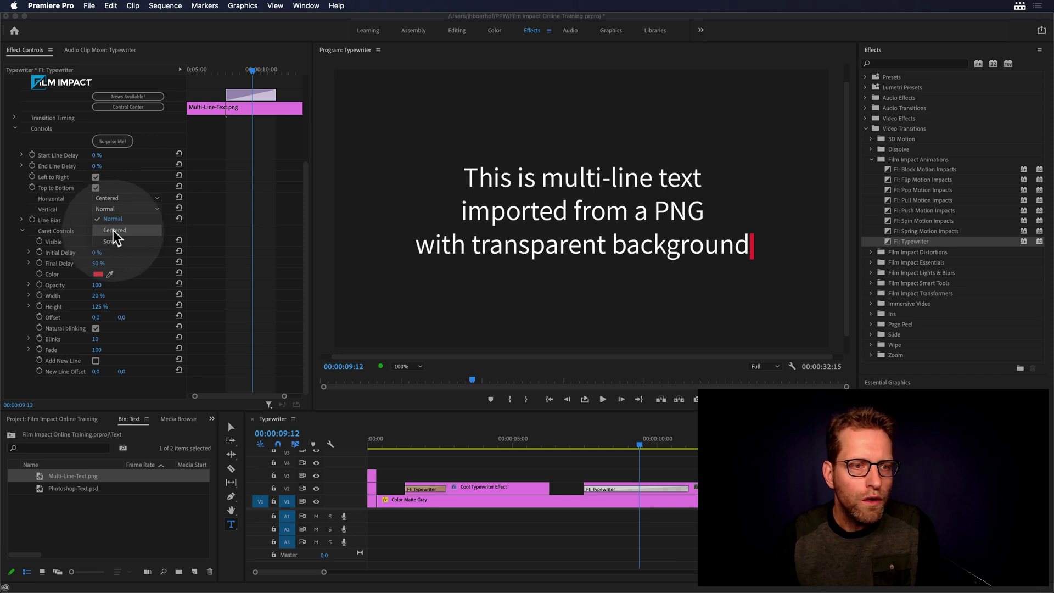
left_click(113, 230)
left_click(582, 447)
key("space")
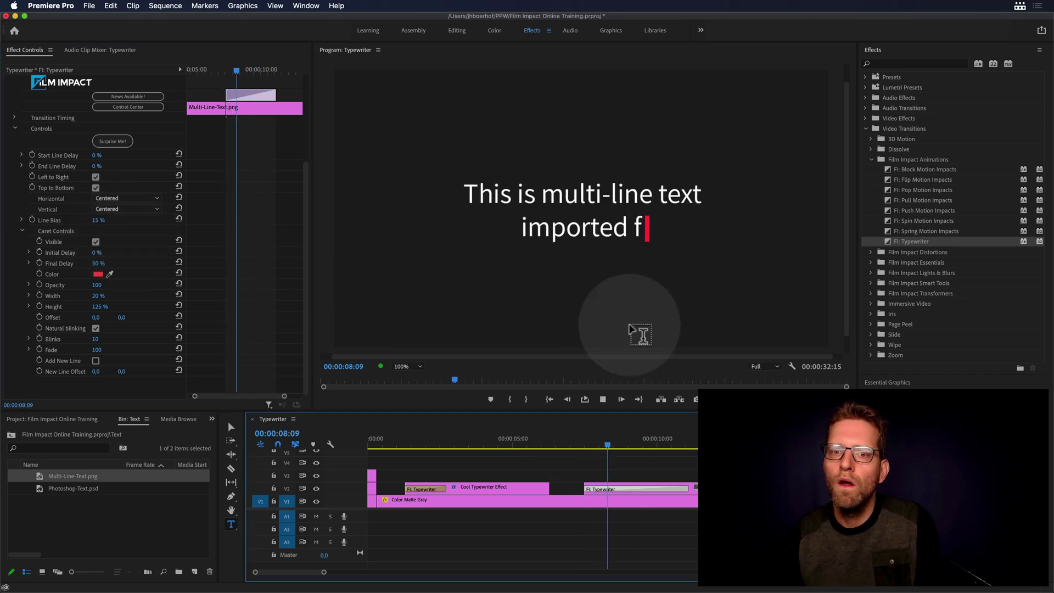
- Switch Vertical to Scroll and preview lines pushing upward as they type
left_click(132, 210)
left_click(136, 240)
left_click(584, 443)
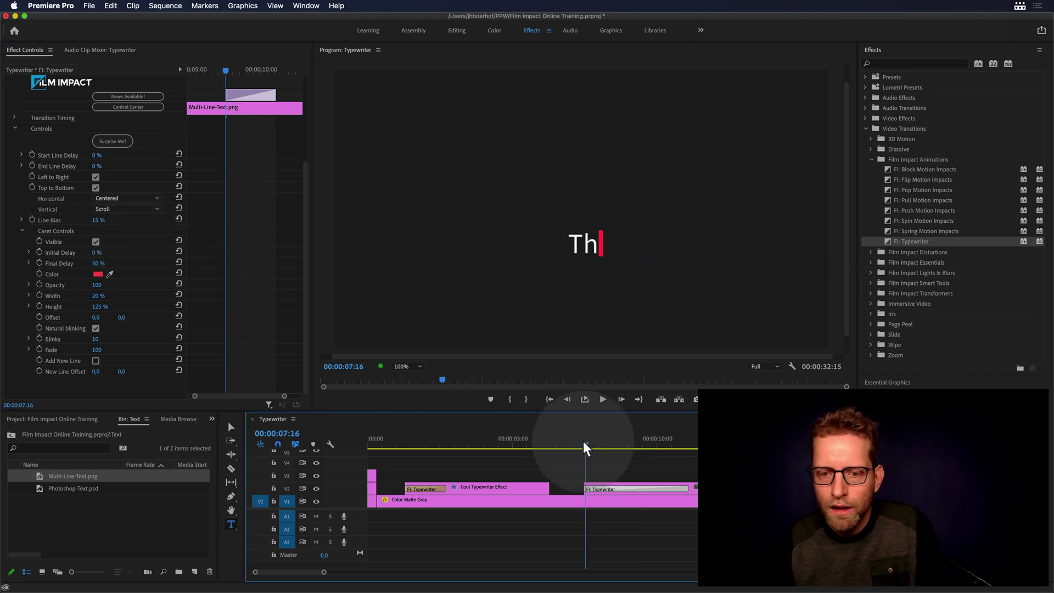
key("space")
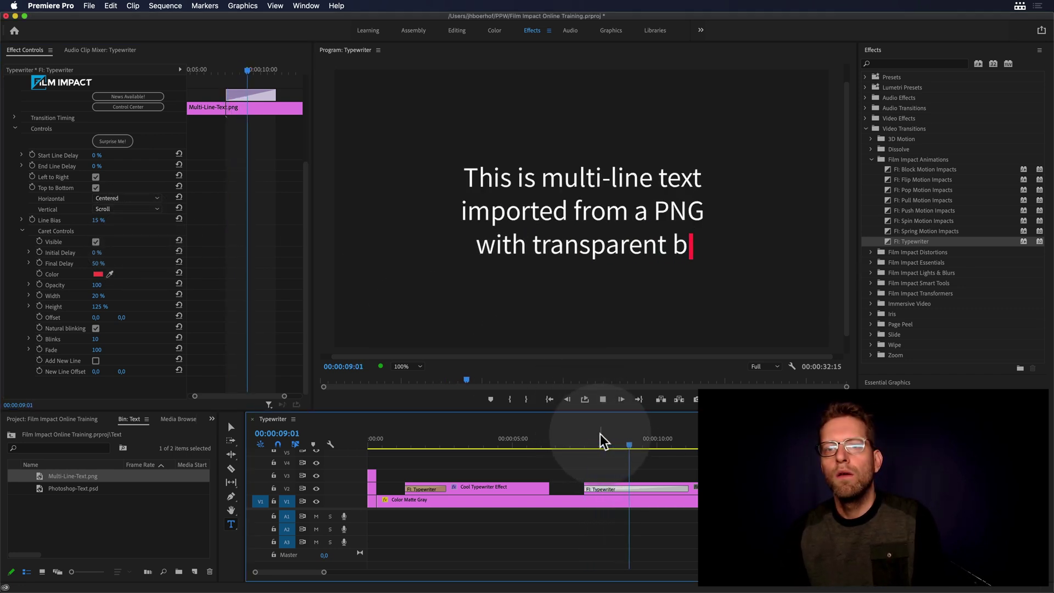
key("space")
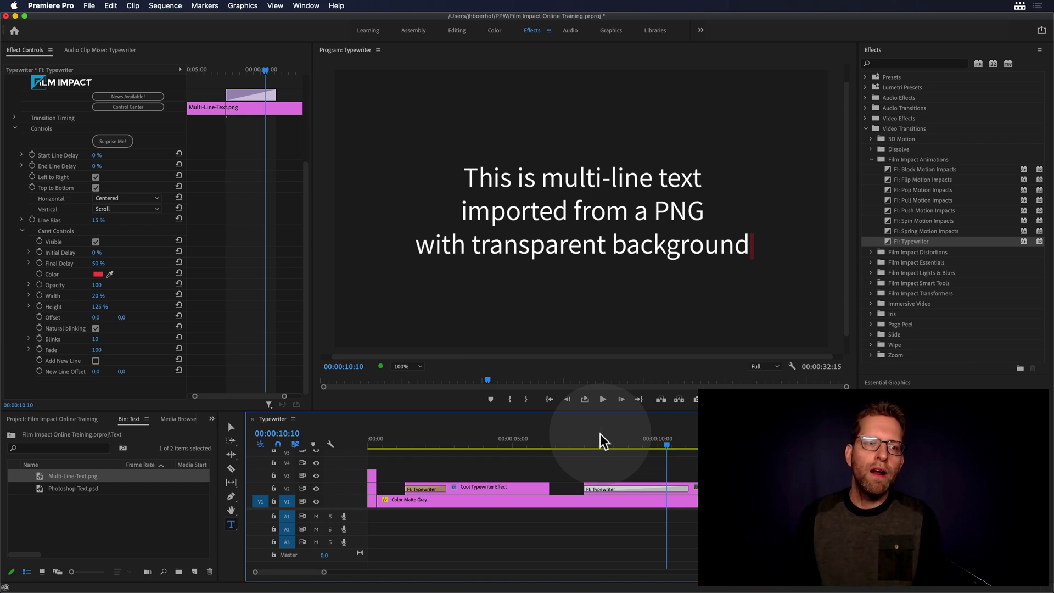
mouse_move(638, 439)
left_mouse_down()
mouse_move(592, 437)
mouse_move(620, 439)
left_mouse_up()
left_click(127, 208)
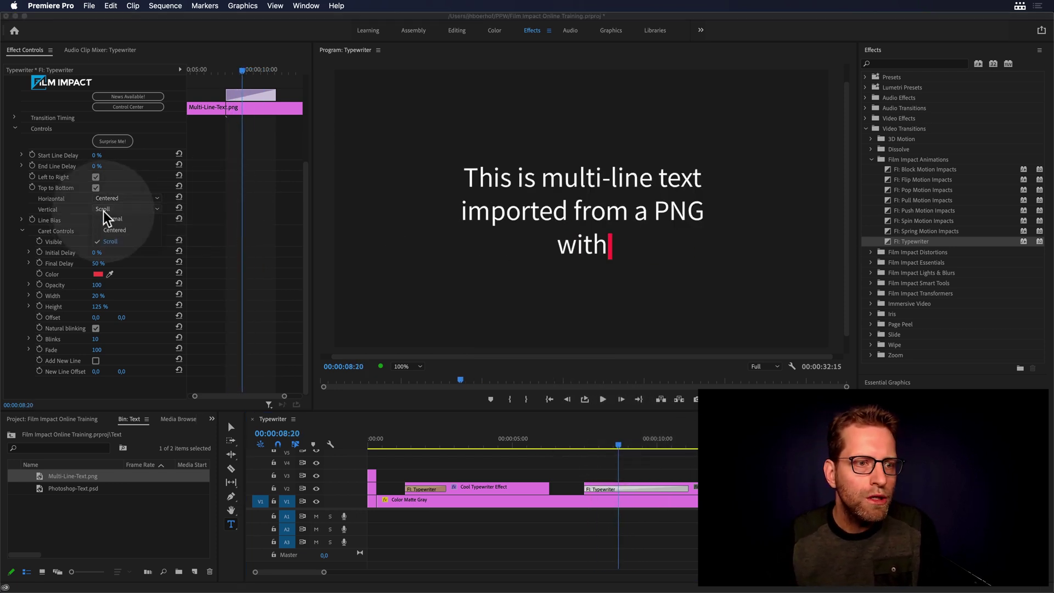
- Return Vertical to Centered, set Start and End Line Delay to 50%, and replay
left_click(110, 226)
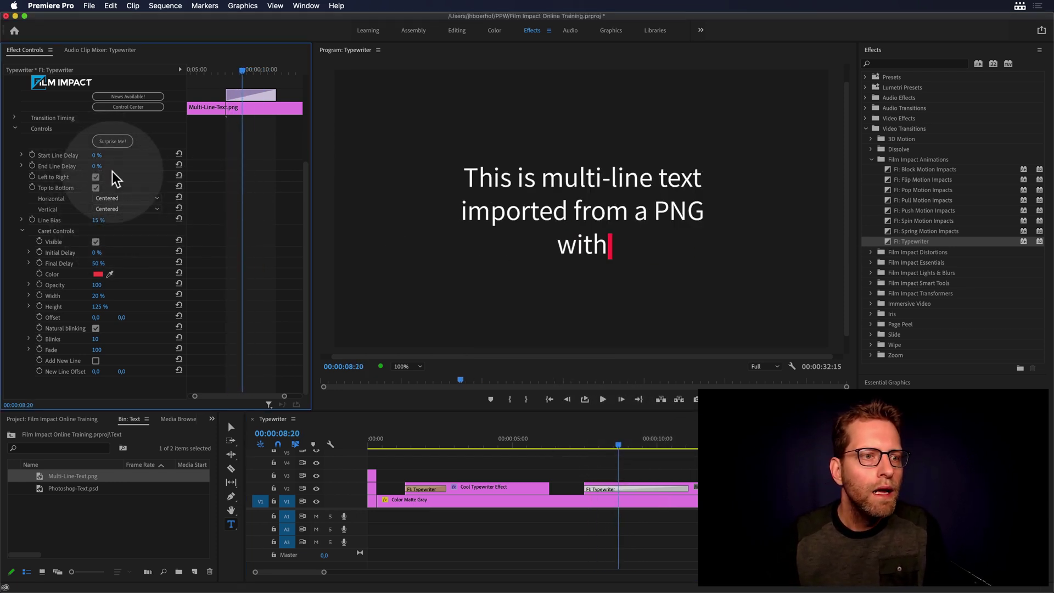
left_click(99, 157)
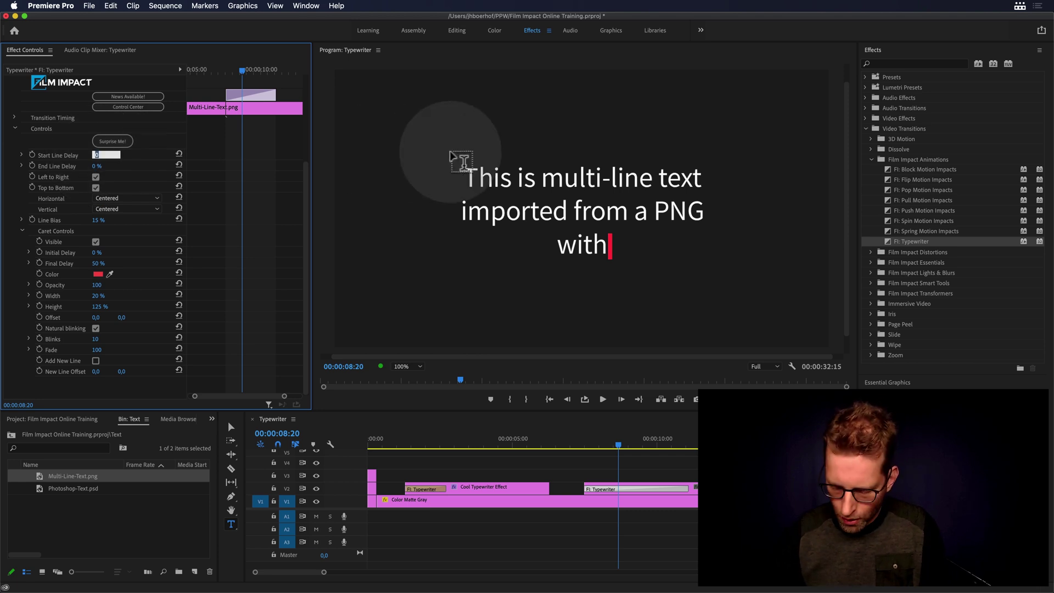
type("50")
key("Tab")
key("Return")
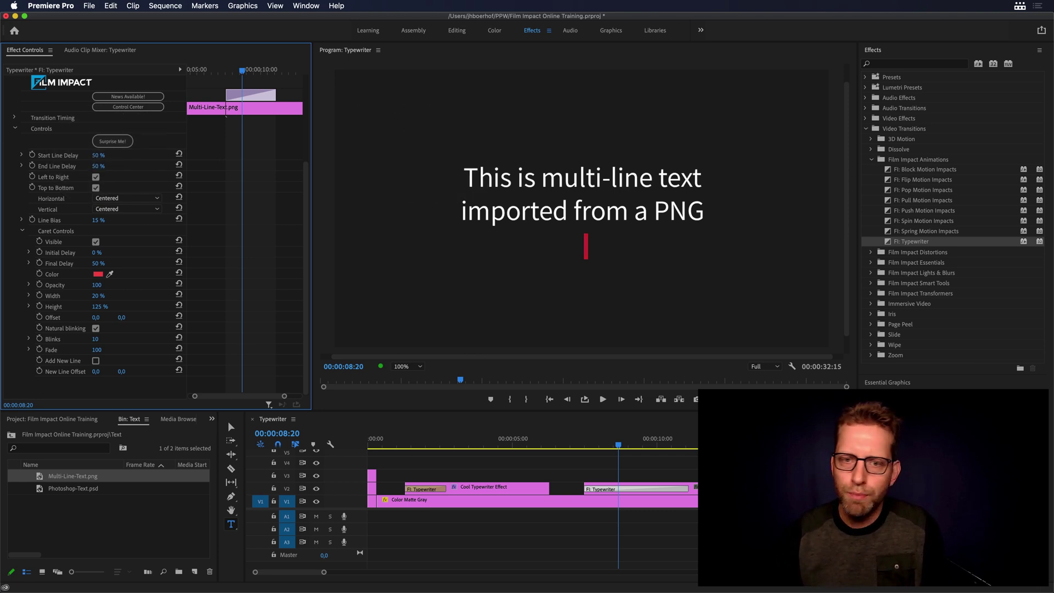
left_click_drag(621, 437, 585, 438)
key("space")
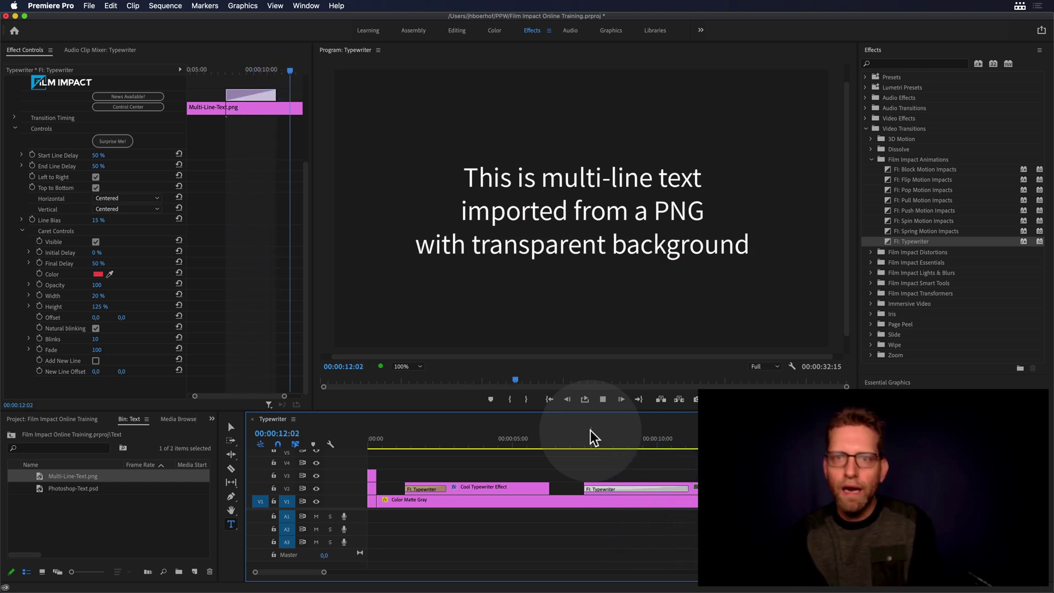
- Extend the Typewriter transition by 22 frames, play the final animation, and return to the sequence start
key("space")
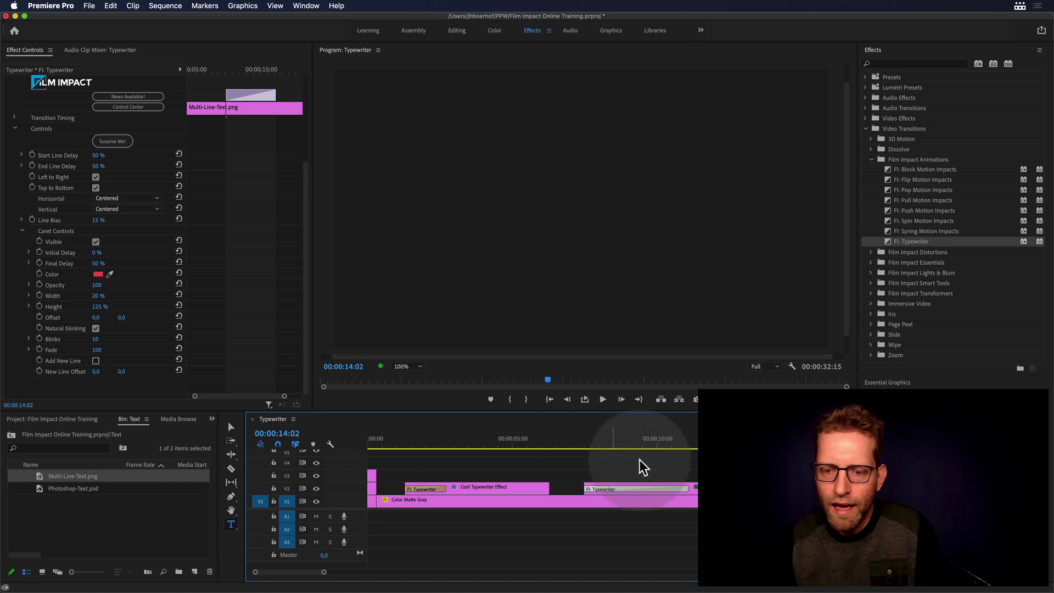
left_click_drag(688, 488, 709, 488)
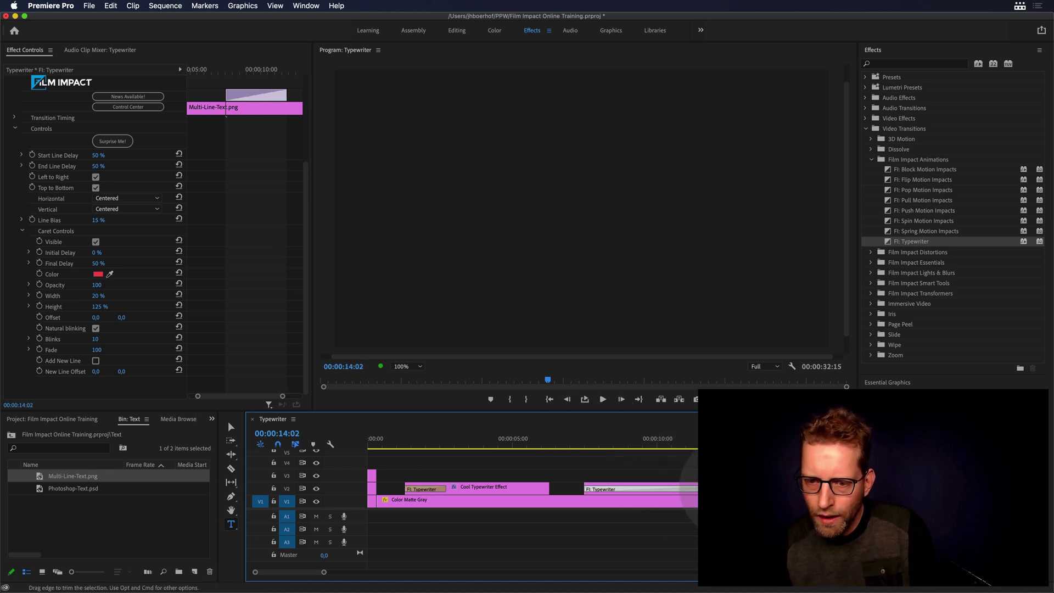
left_click_drag(594, 449, 588, 443)
key("space")
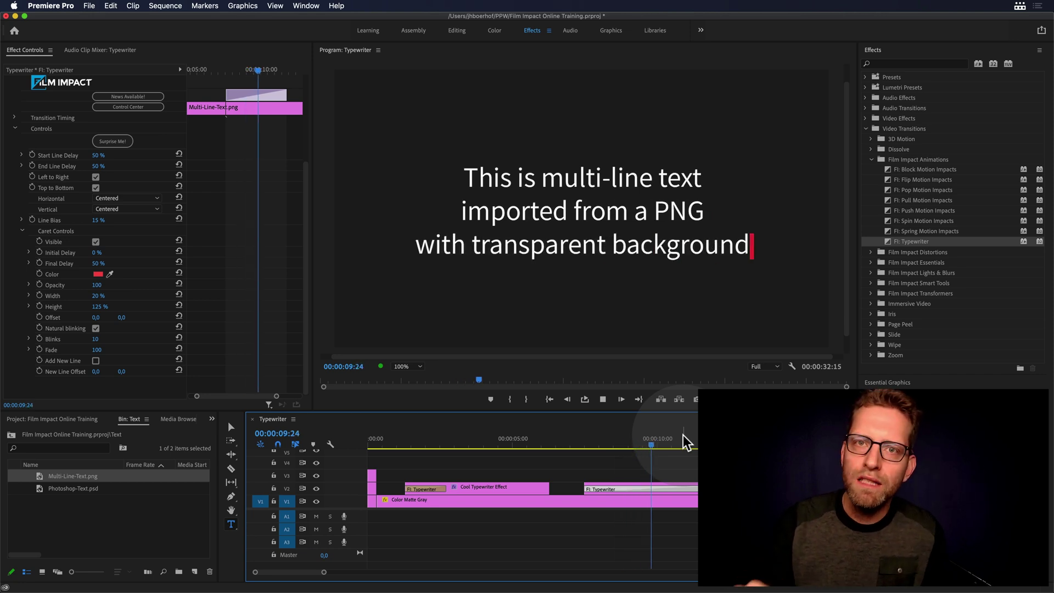
key("space")
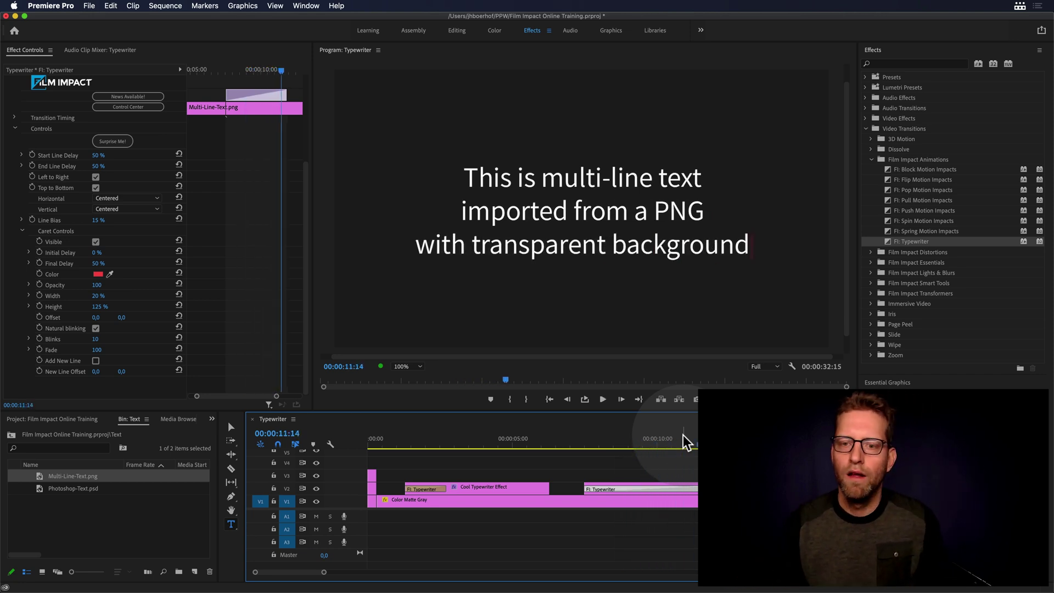
key("Home")
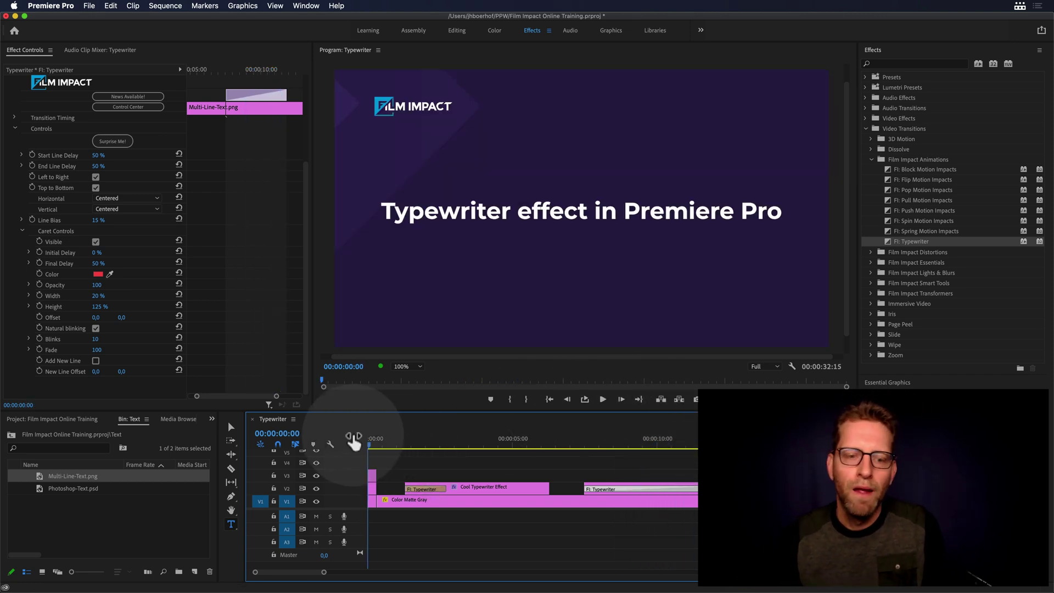